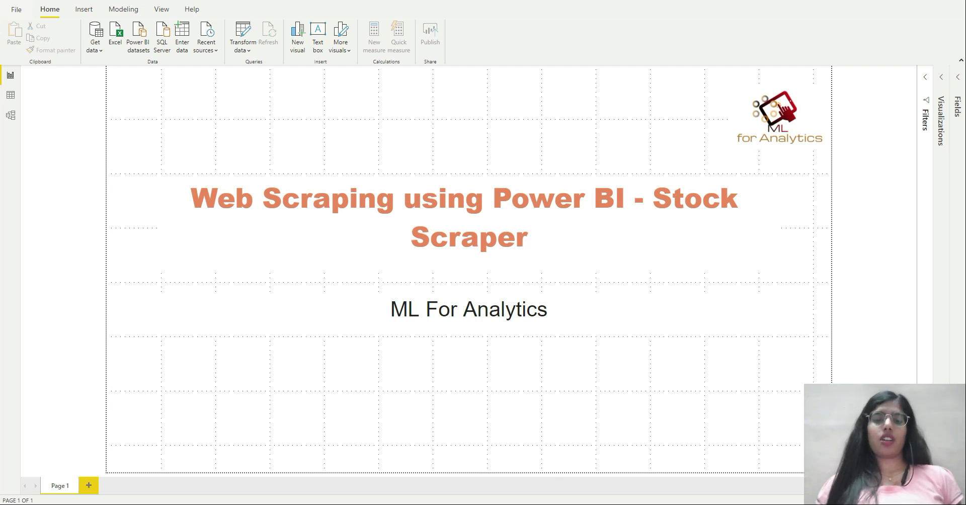
Search for MSFT in the browser and open its historical prices
key("alt+Tab")
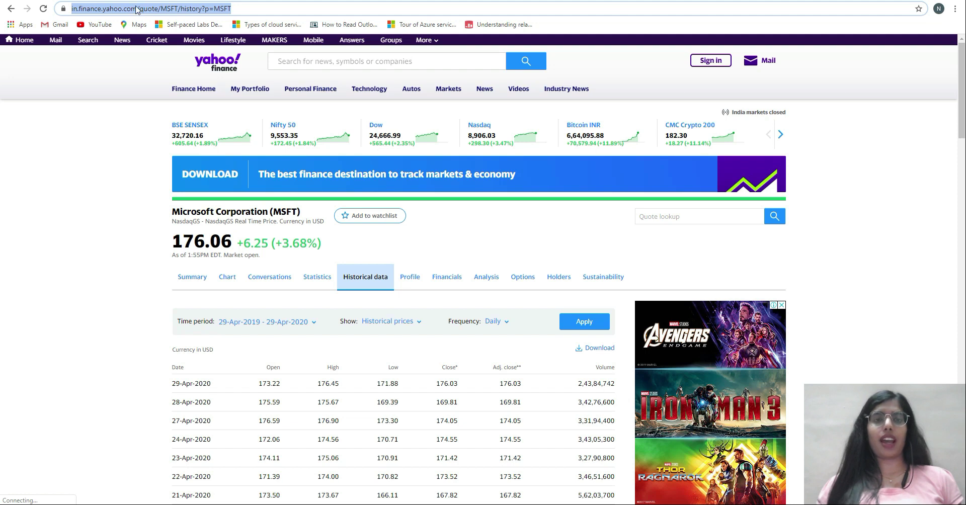
left_click(313, 63)
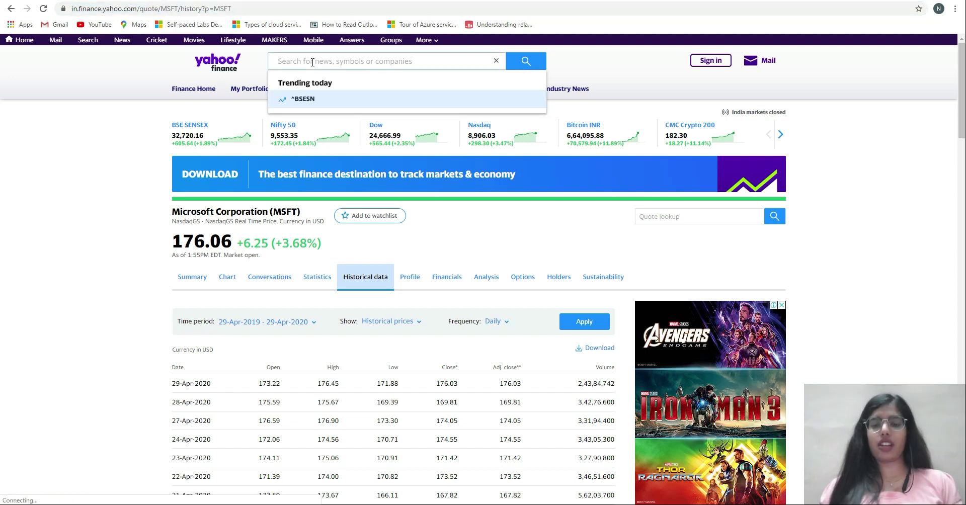
type("MS")
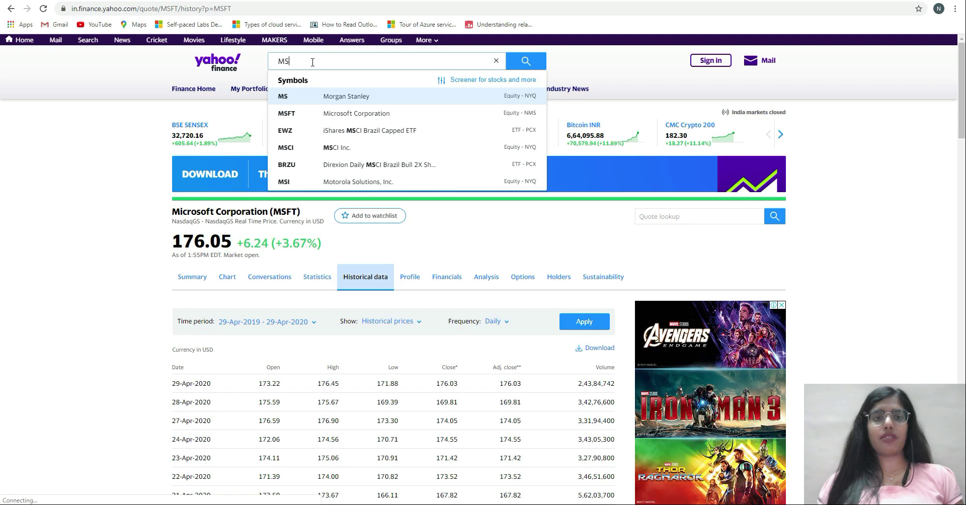
type("FT")
key("Return")
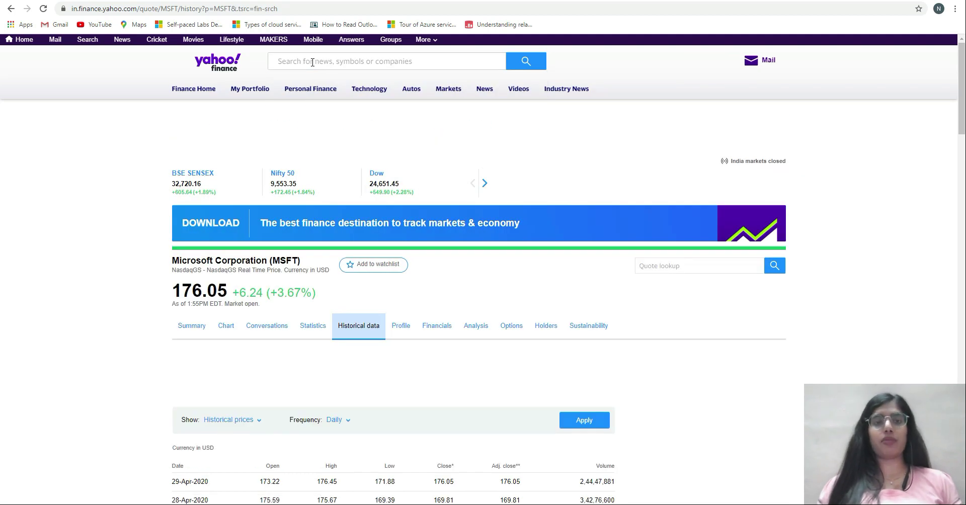
left_click(364, 332)
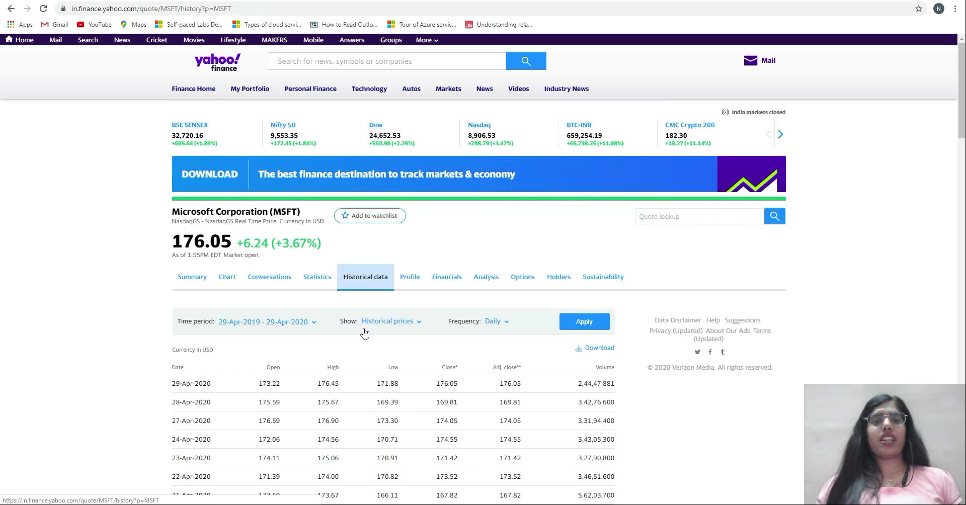
Search the web for Yahoo Finance and open the site
left_click(181, 7)
type("yah")
key("Return")
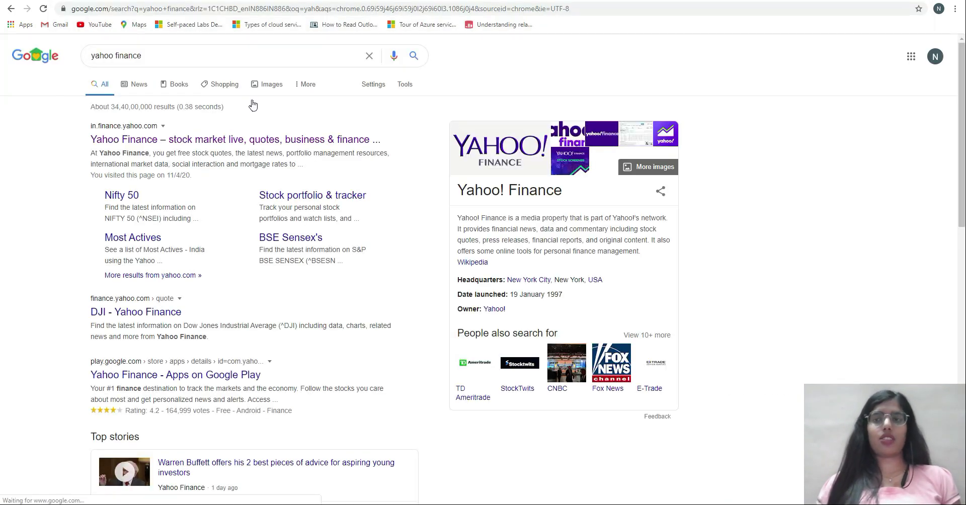
left_click(191, 145)
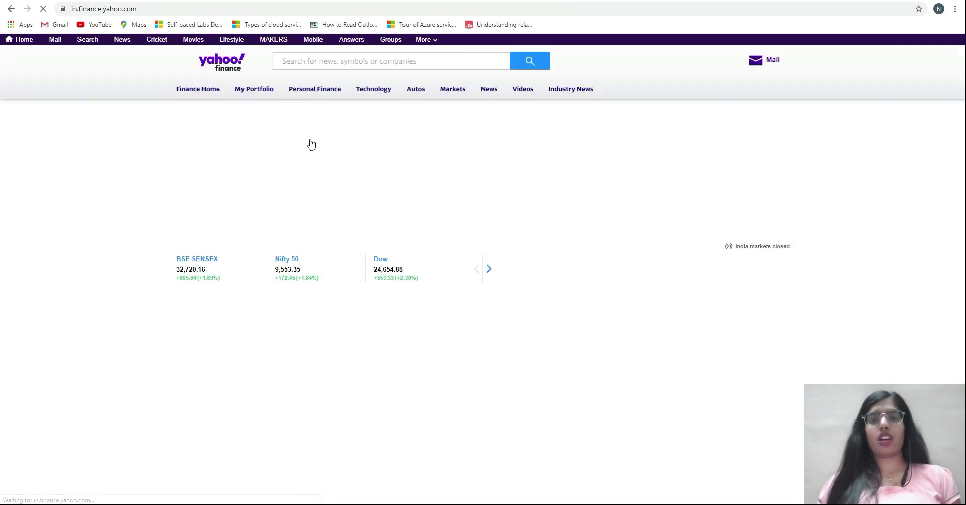
Open Microsoft's (MSFT) historical data page on Yahoo Finance, copy its address, and return to Power BI
left_click(357, 60)
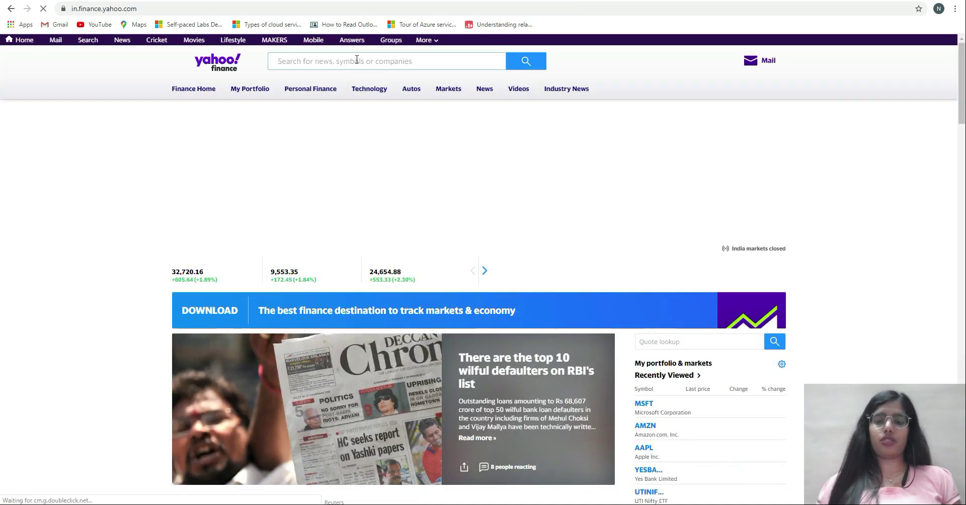
type("MSF")
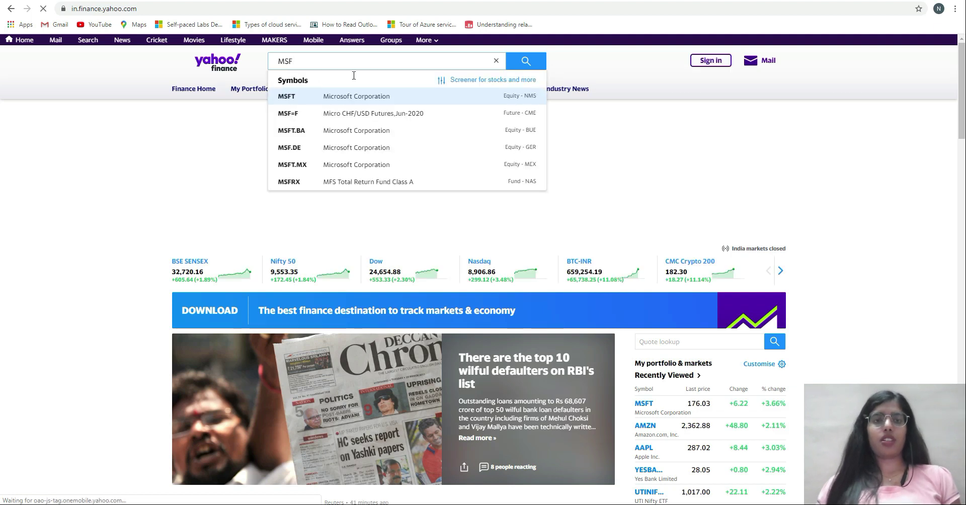
left_click(324, 98)
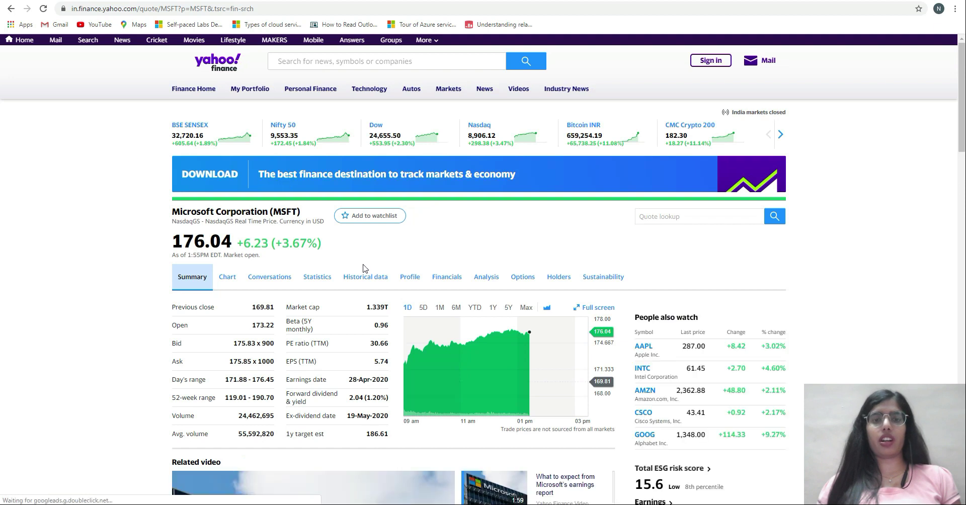
left_click(369, 276)
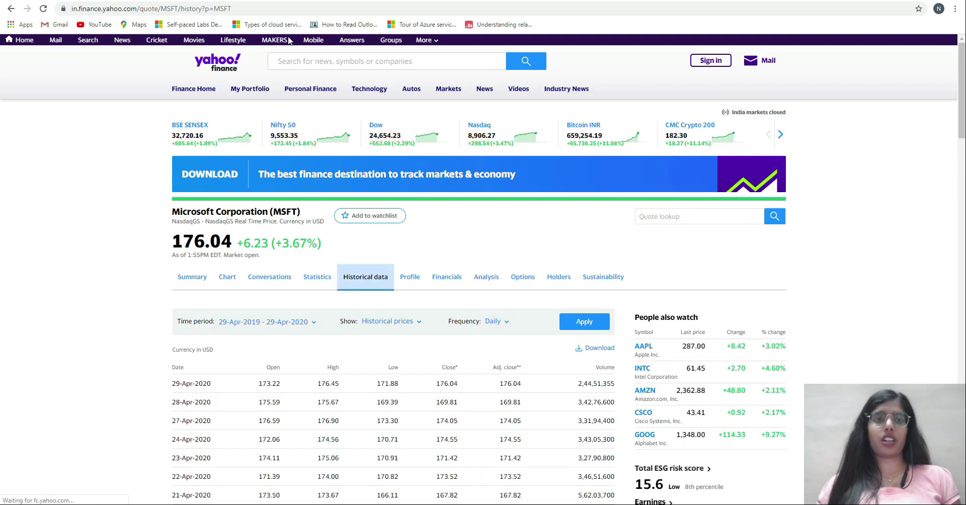
left_click(273, 5)
key("ctrl+c")
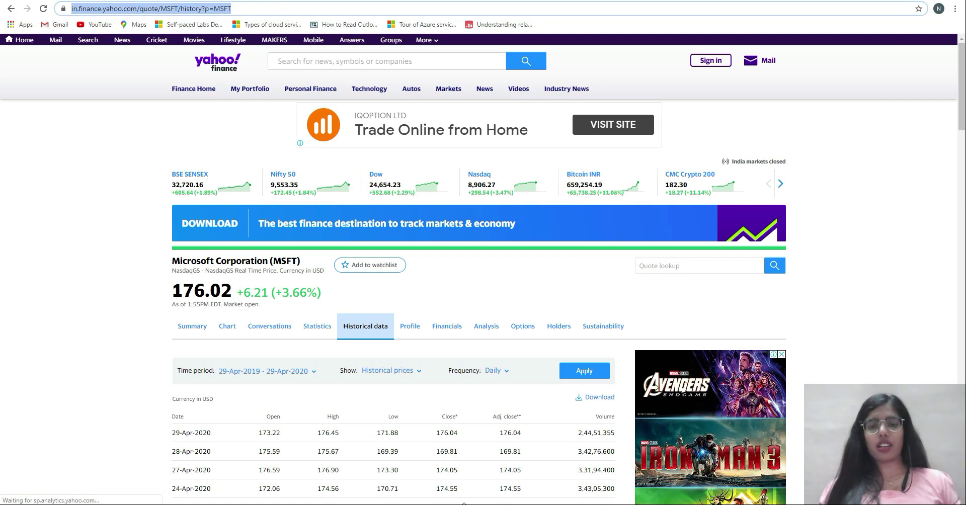
key("alt+Tab")
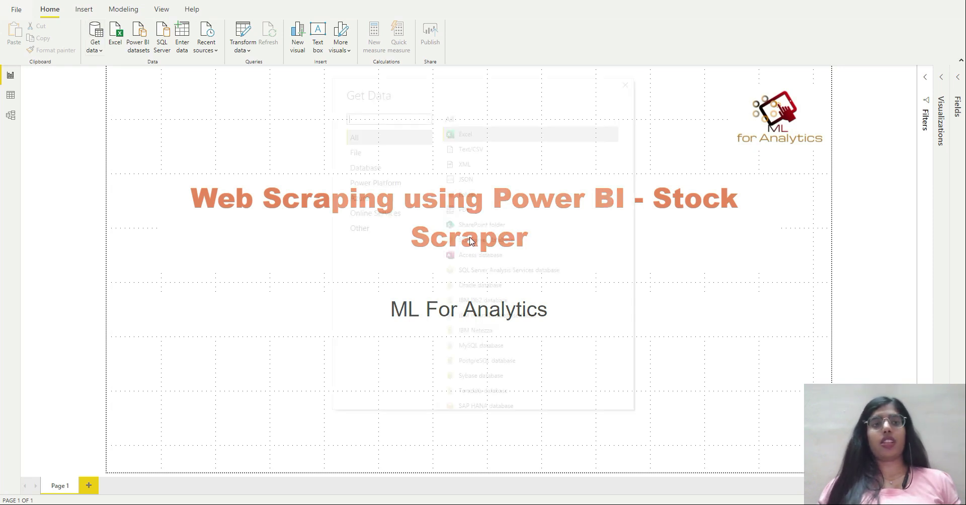
Choose the Web source under Other and paste the Yahoo Finance MSFT history URL
left_click(373, 232)
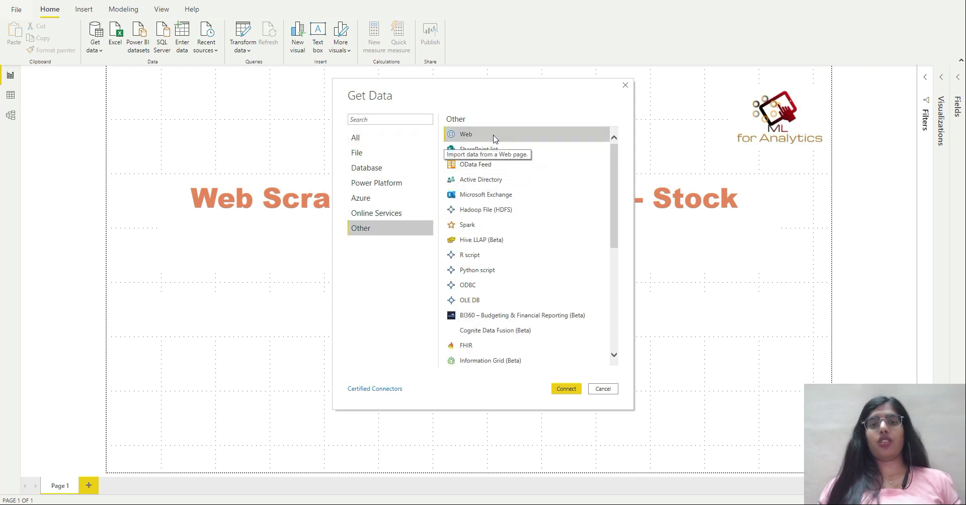
left_click(566, 391)
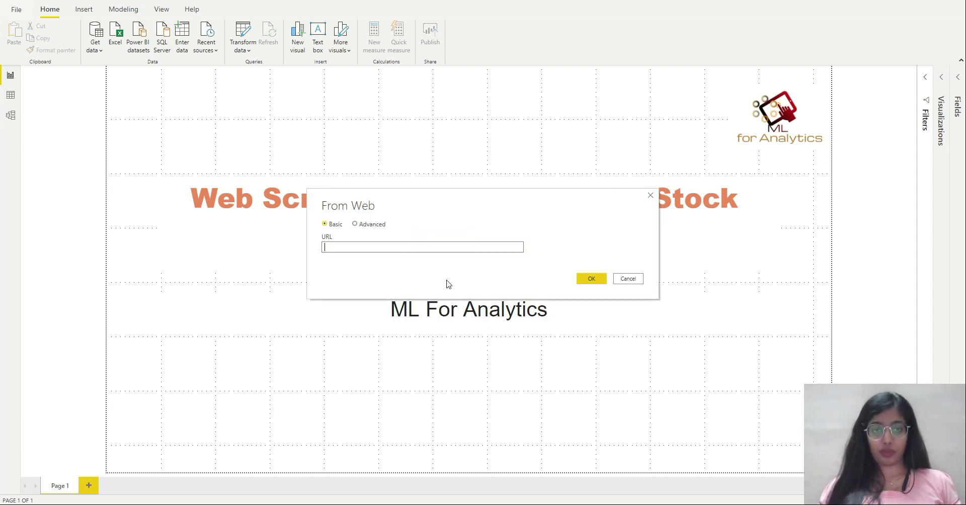
key("ctrl+v")
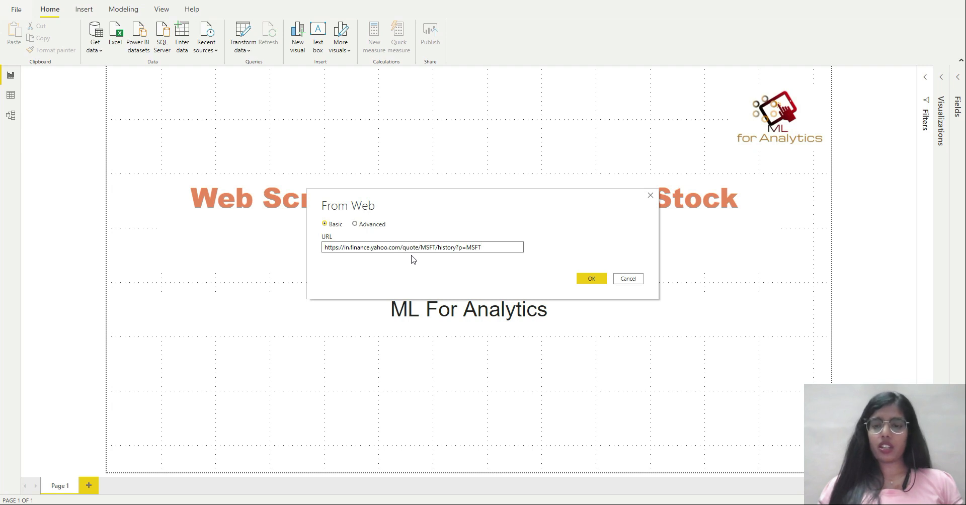
left_click(592, 279)
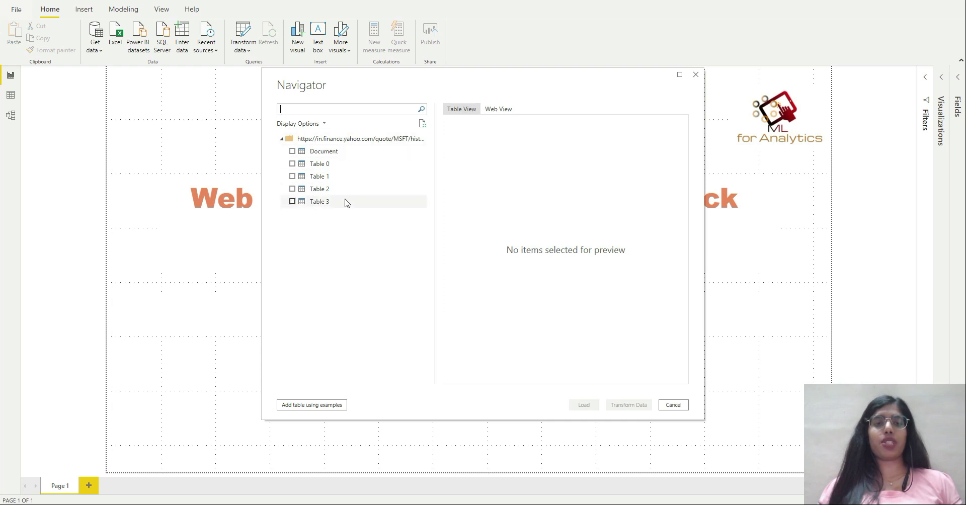
Preview Document and Tables 0–2, tick Table 2 of daily prices, and open it in Power Query
left_click(350, 152)
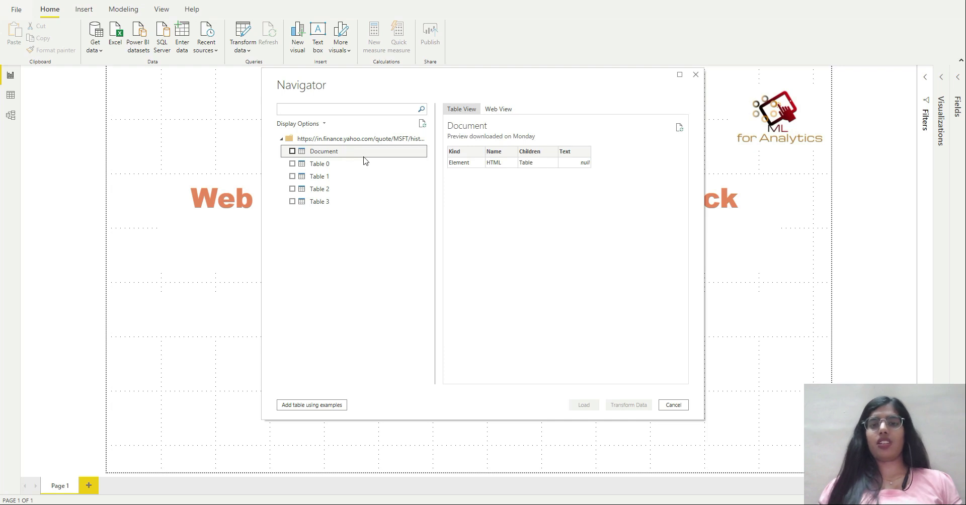
left_click(346, 165)
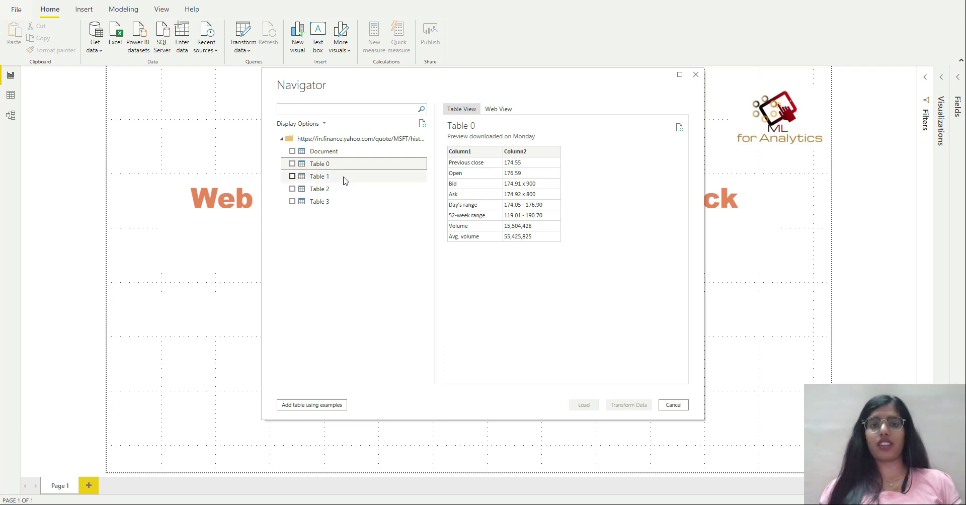
left_click(345, 181)
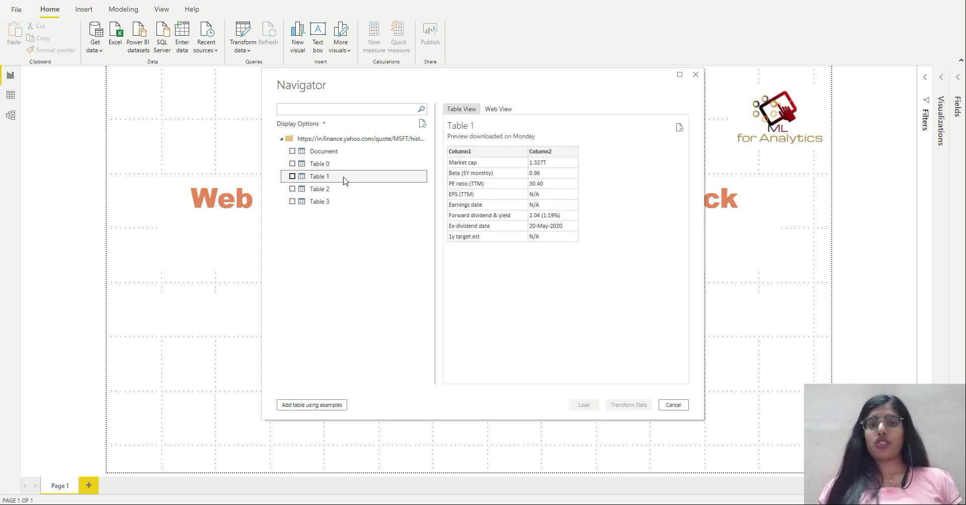
left_click(346, 190)
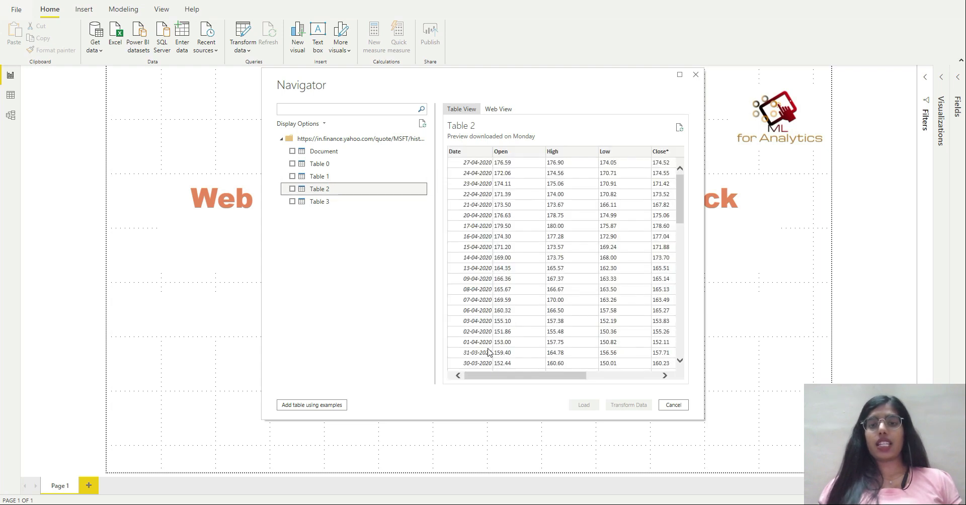
mouse_move(495, 375)
left_mouse_down()
mouse_move(579, 379)
mouse_move(492, 380)
left_mouse_up()
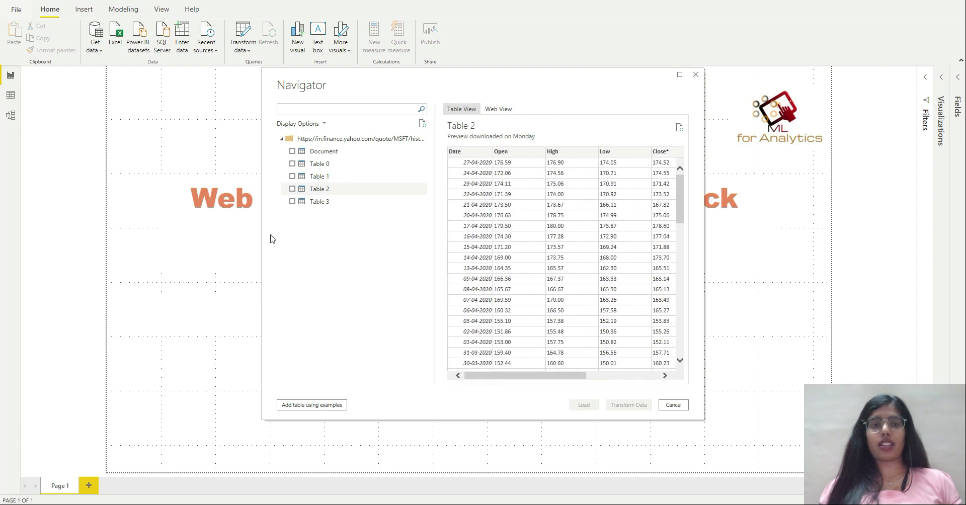
left_click(292, 190)
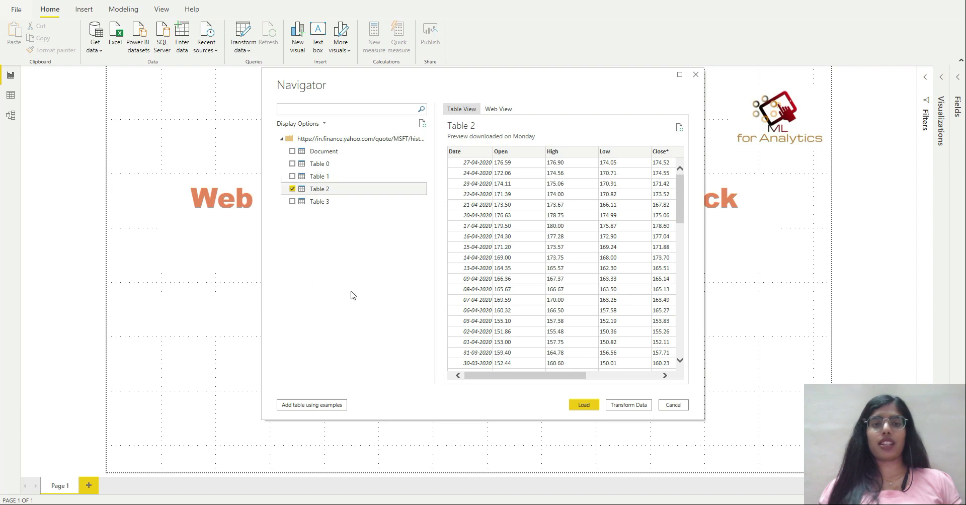
left_click(638, 411)
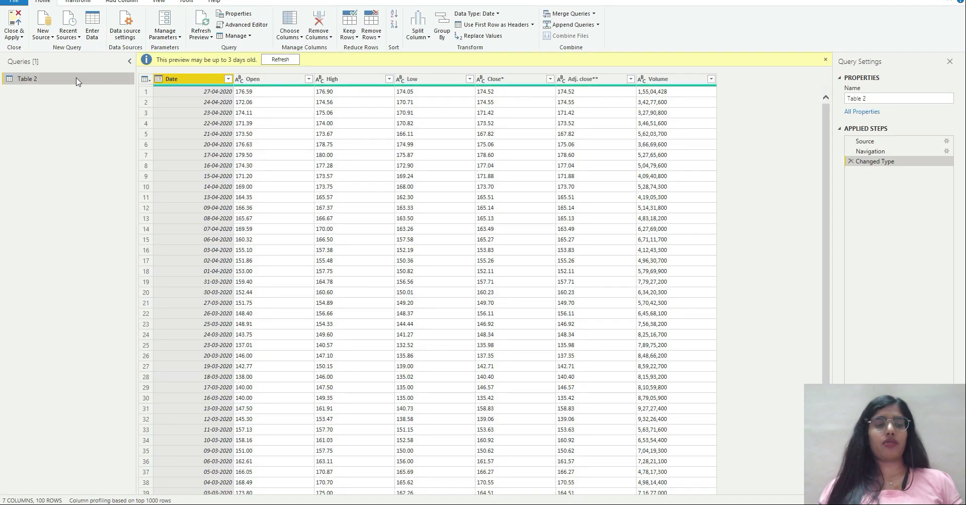
Rename the Table 2 query to 'StockTable'
right_click(77, 80)
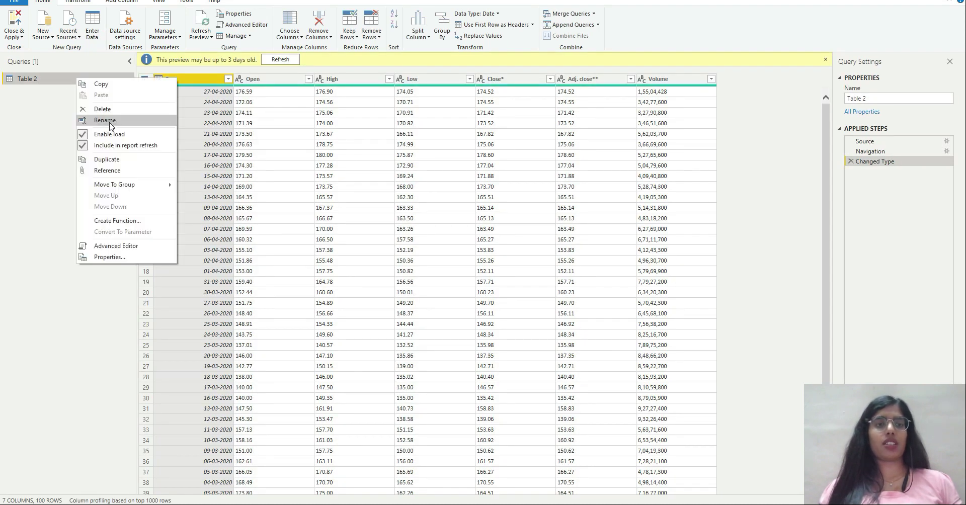
left_click(106, 120)
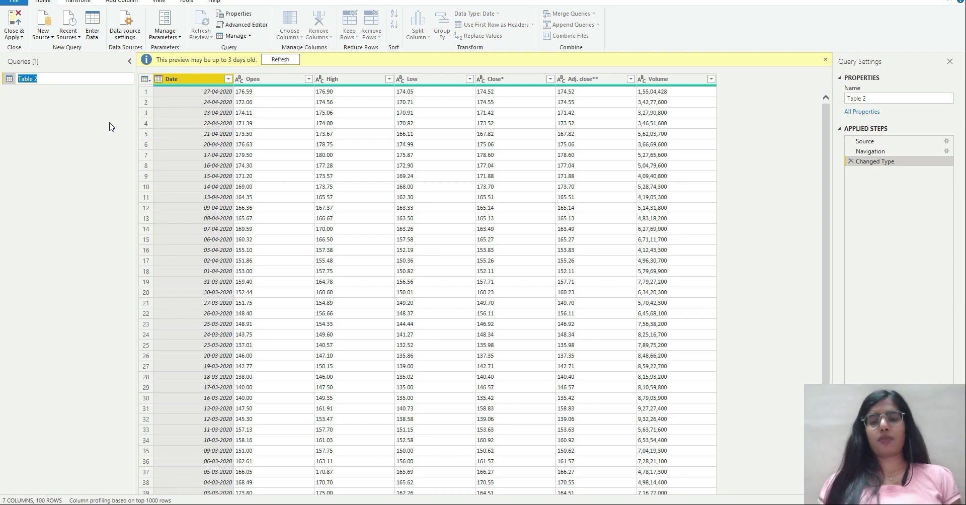
type("Stock")
type("Scr")
key("BackSpace")
key("BackSpace")
type("Tabl")
key("Return")
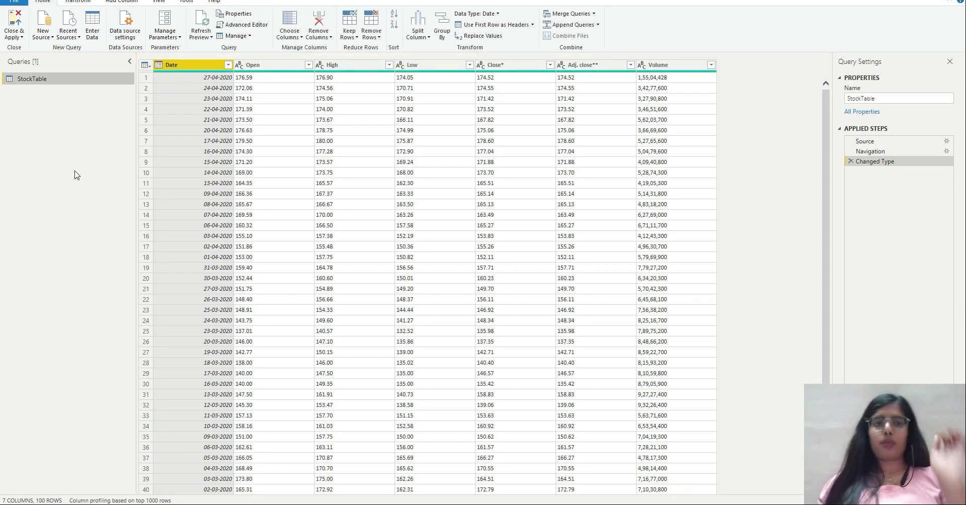
In the Advanced Editor, add '(Ticker as text) as table =>' on a new line above let
left_click(257, 29)
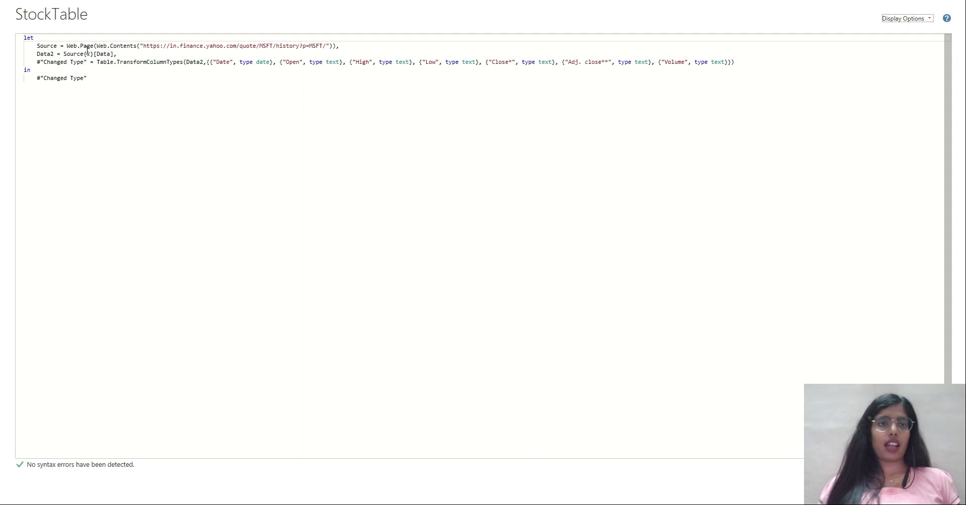
left_click(26, 37)
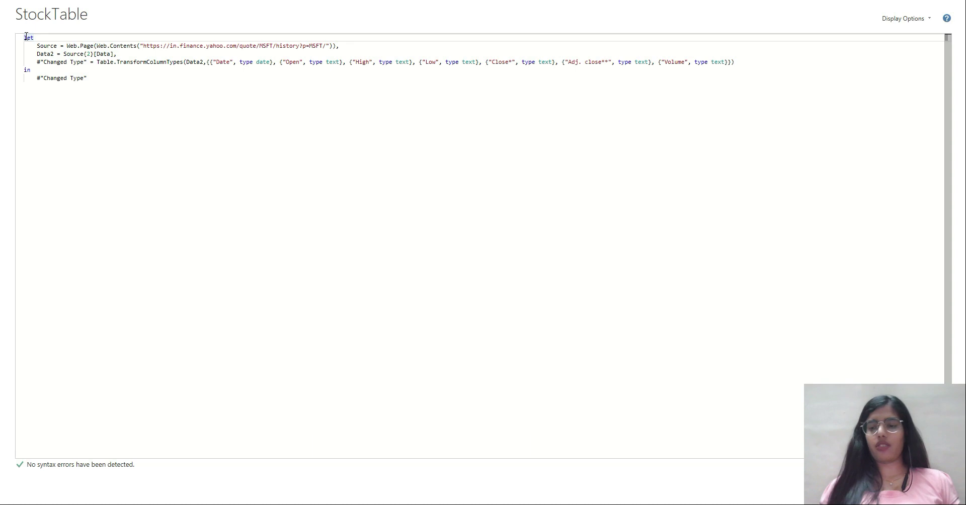
key("Return")
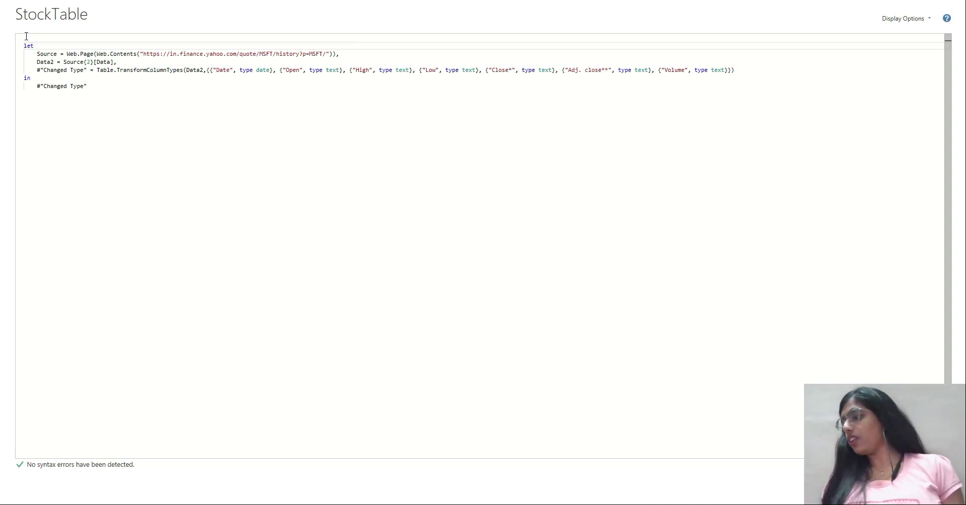
left_click(26, 36)
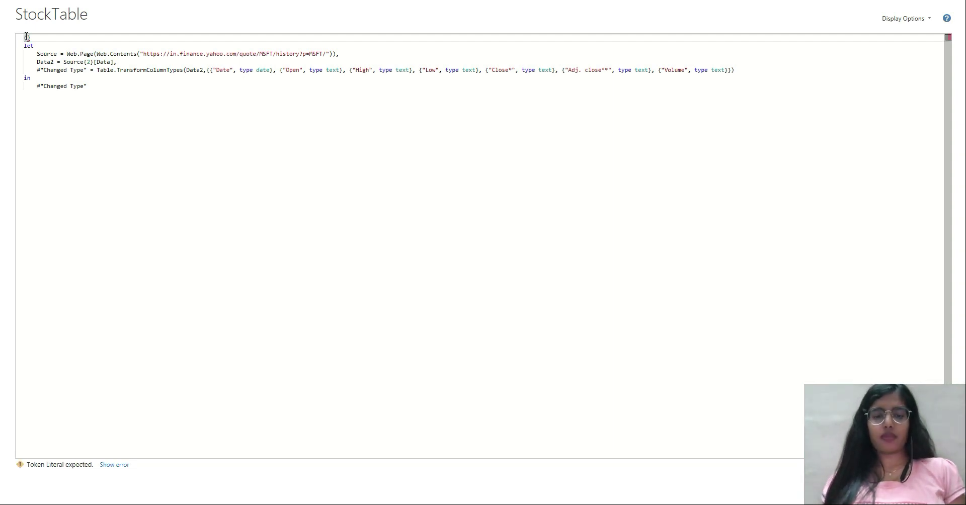
type("(Ticker")
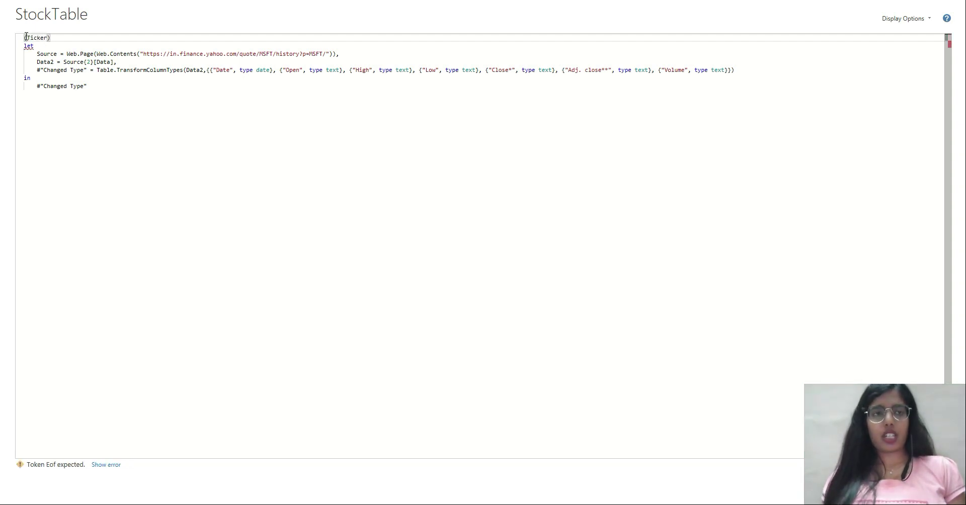
type(" as te")
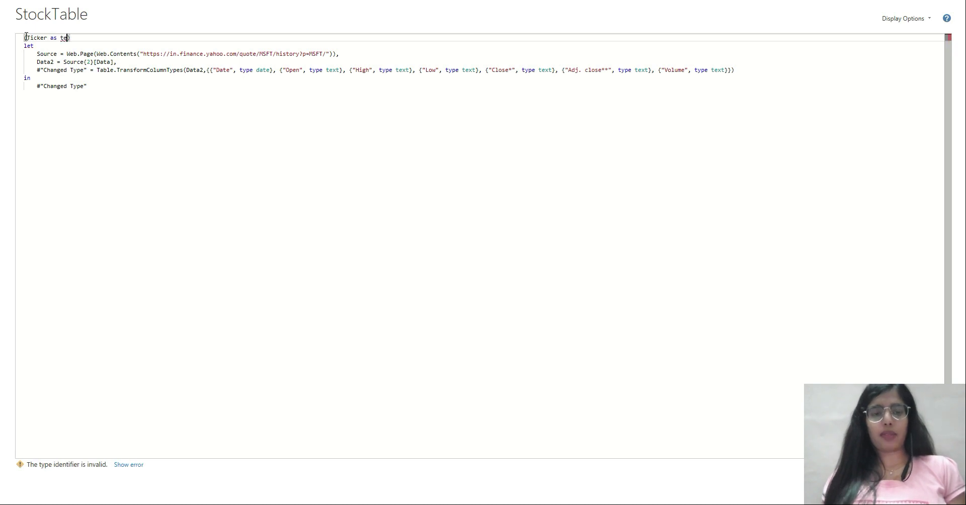
type("xt")
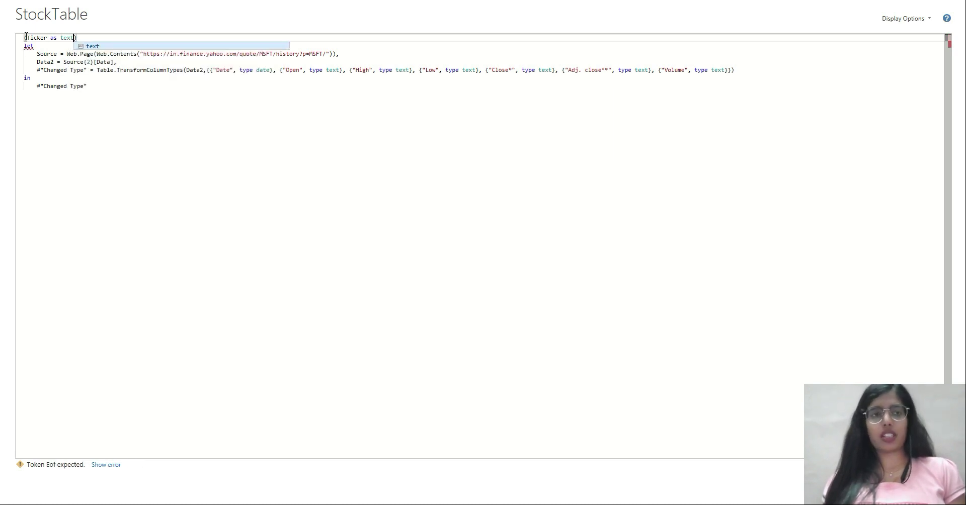
key("Right")
type("as")
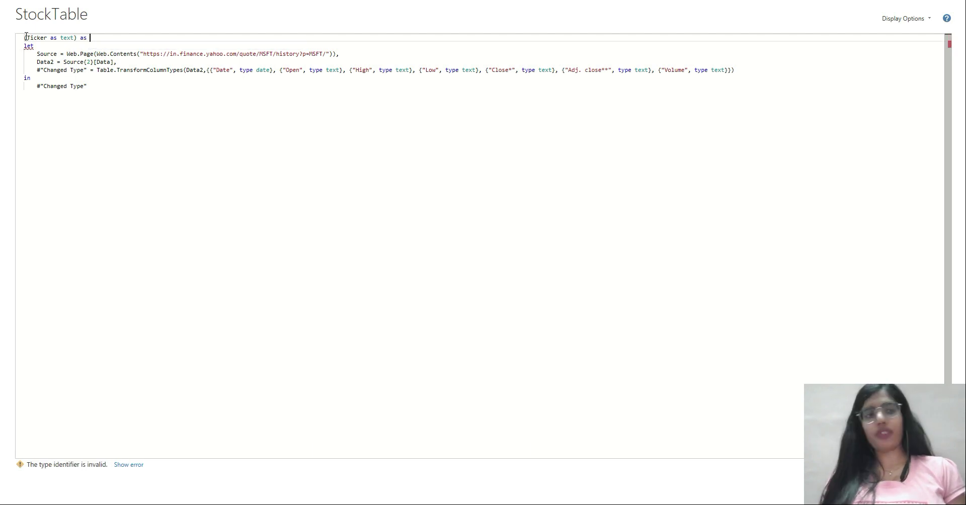
type(" table ")
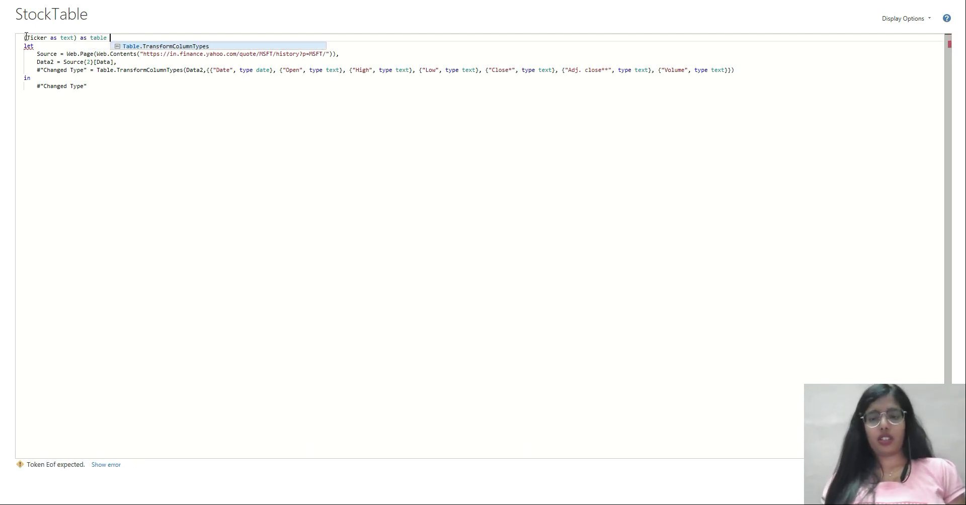
type("=")
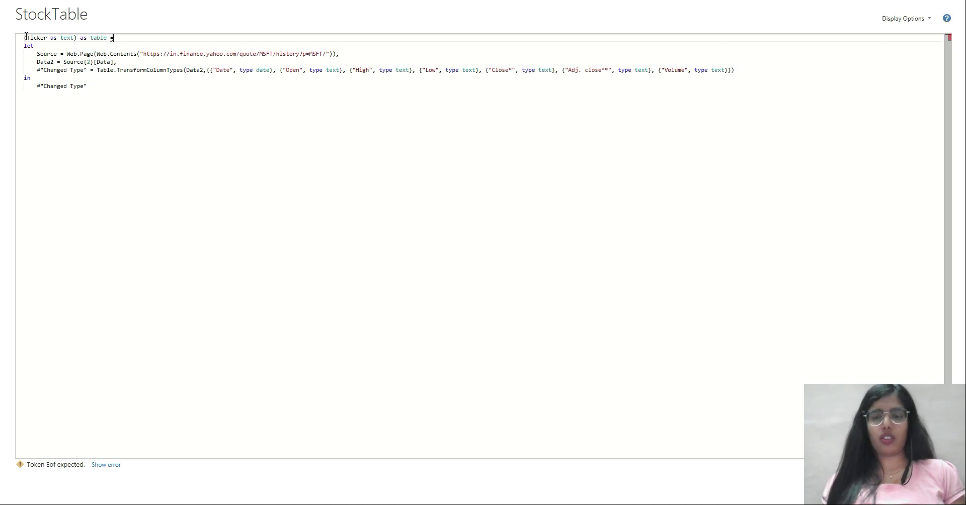
type(">")
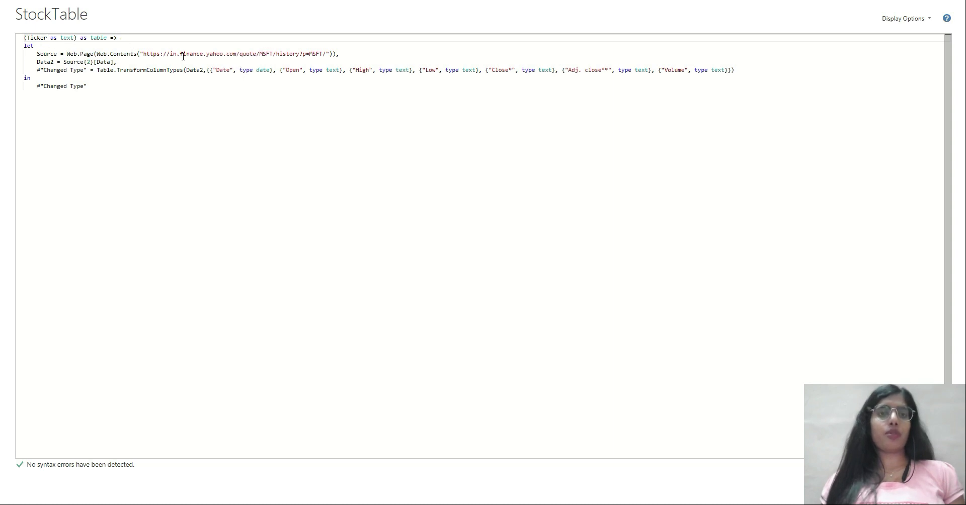
Replace the first MSFT in the Source URL with " & Ticker & "
left_click(260, 53)
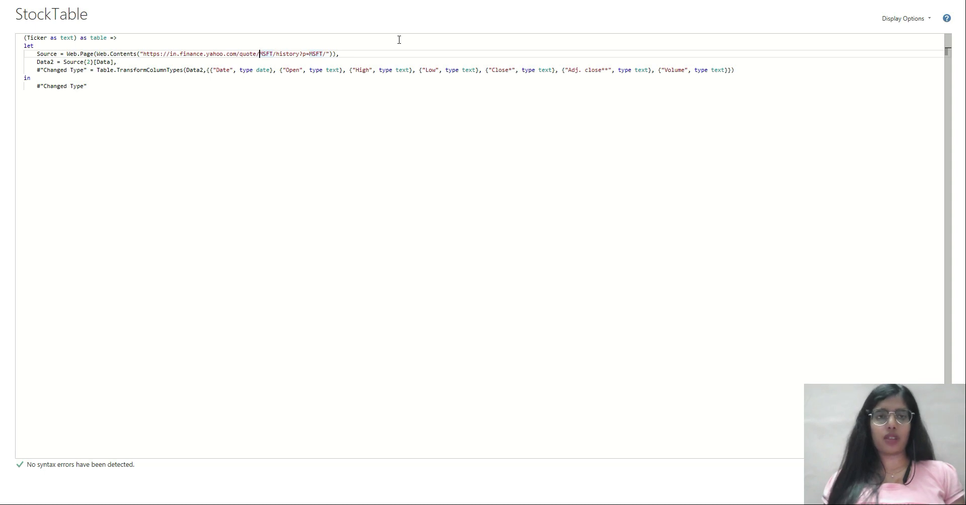
key("Left")
type("\"")
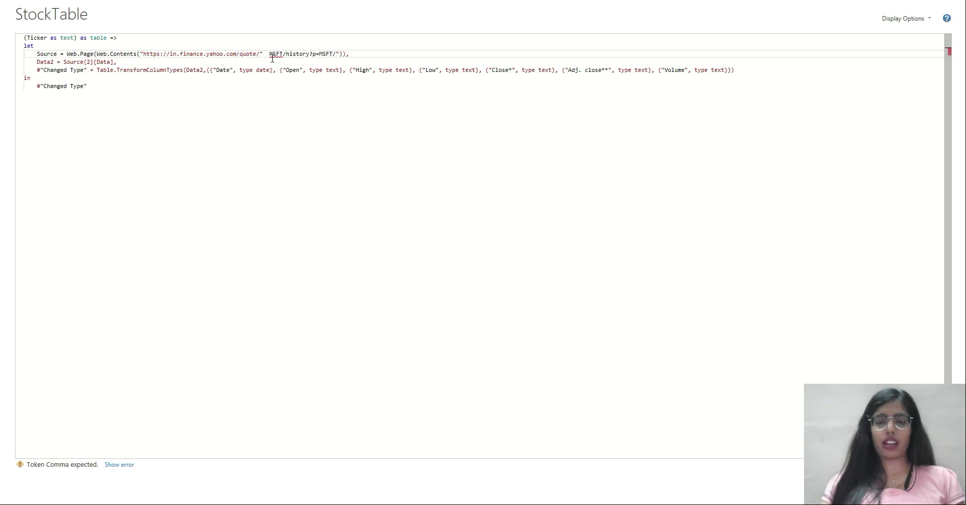
type("&")
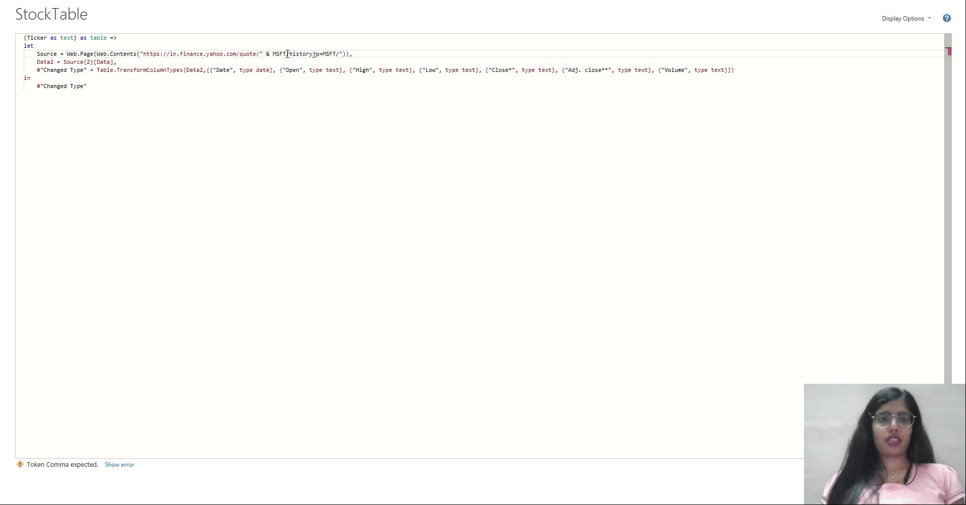
left_click_drag(288, 53, 271, 53)
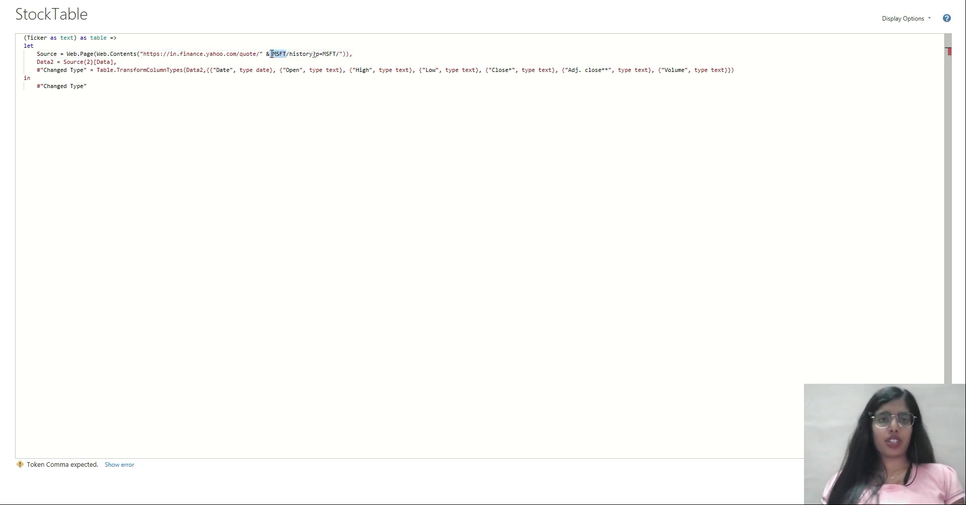
key("BackSpace")
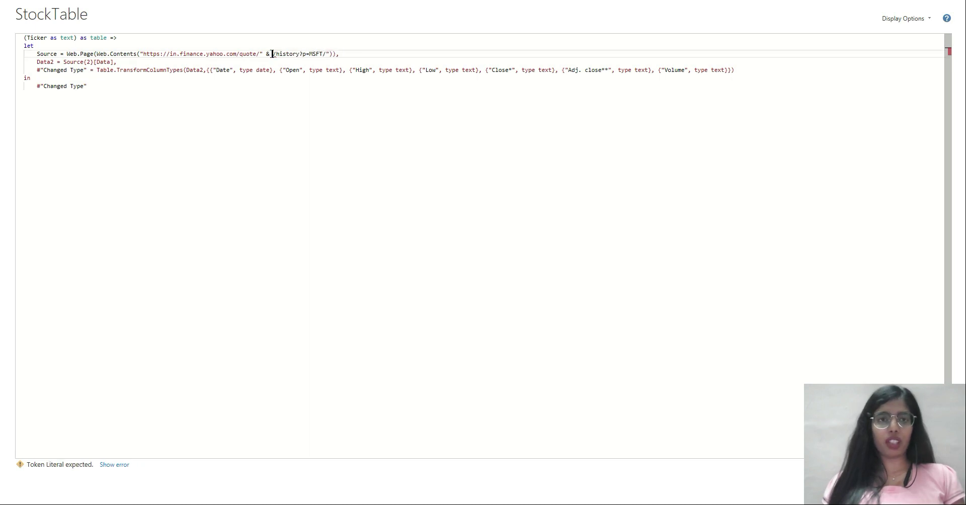
type("Ticker")
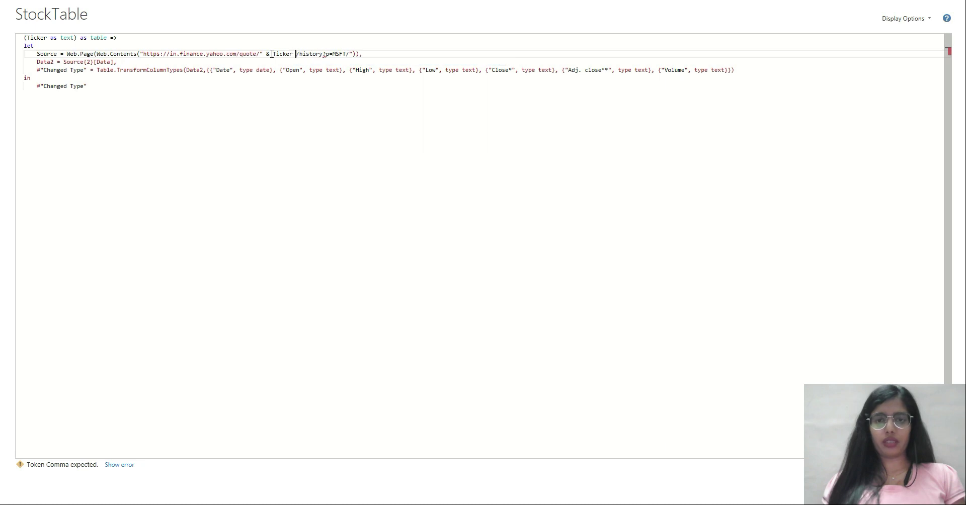
type(" &")
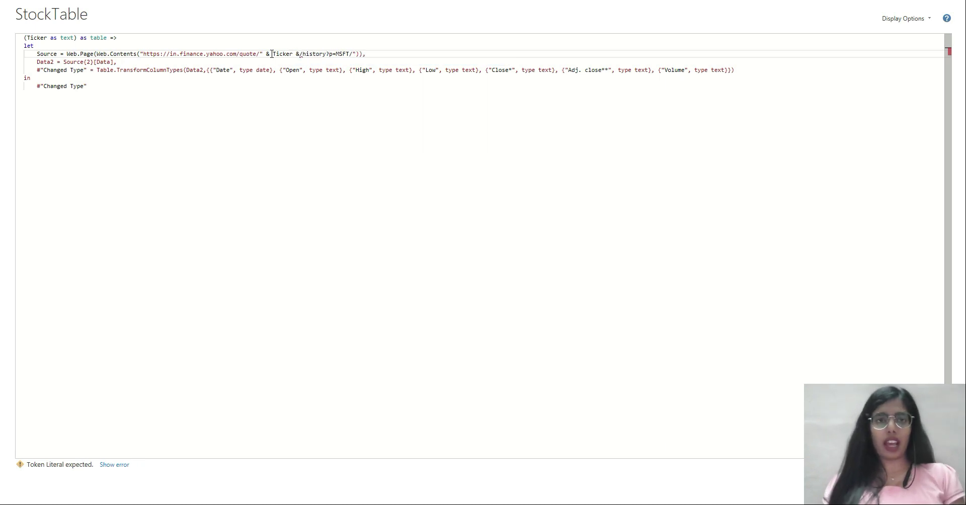
type(" \"/history?p=")
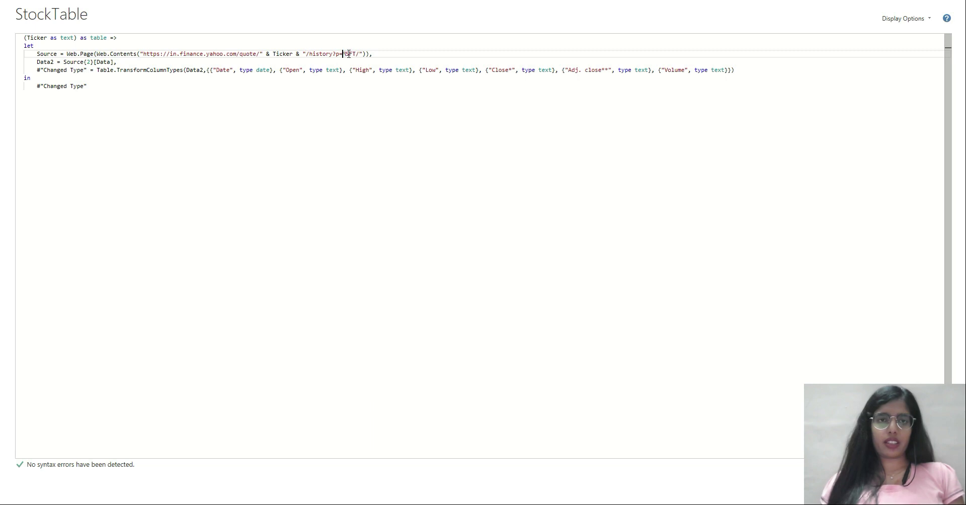
type("\"")
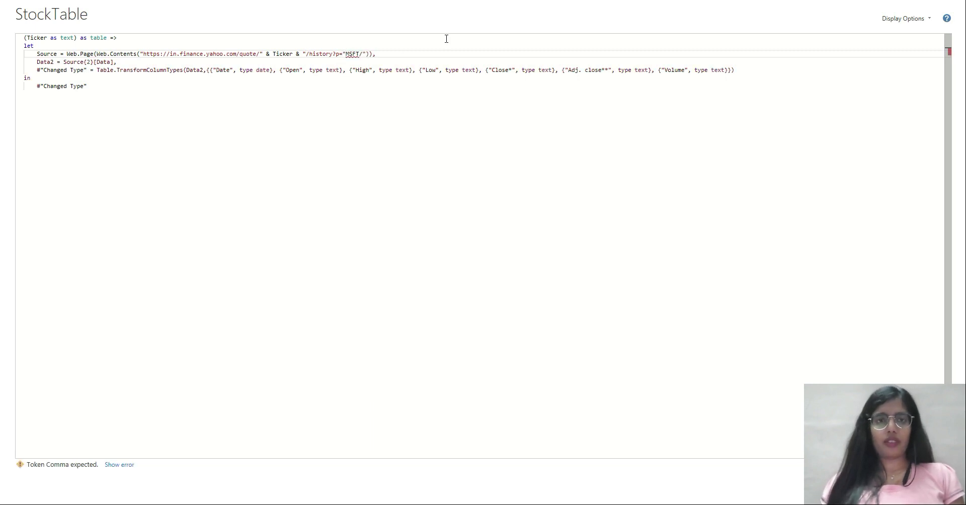
Replace the second MSFT in the URL with the Ticker parameter
left_click(363, 54)
type("\"")
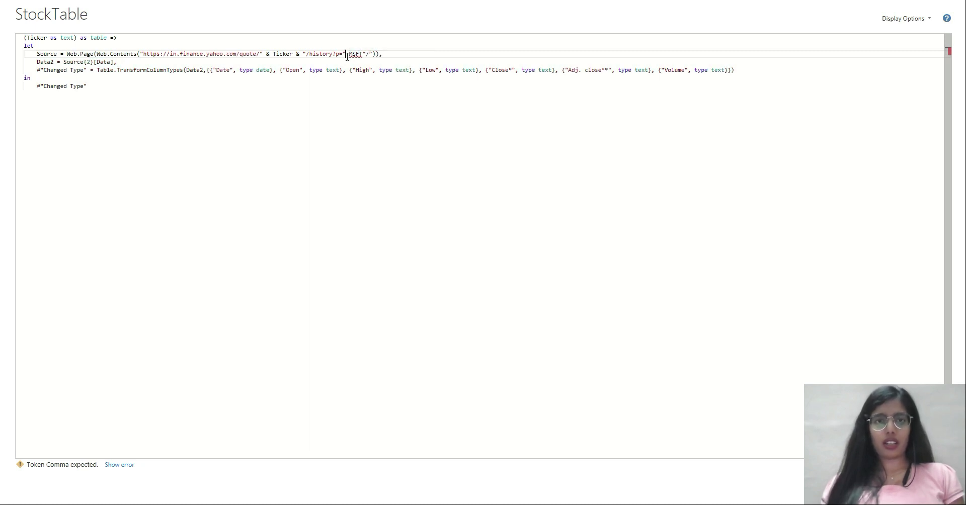
type(" &")
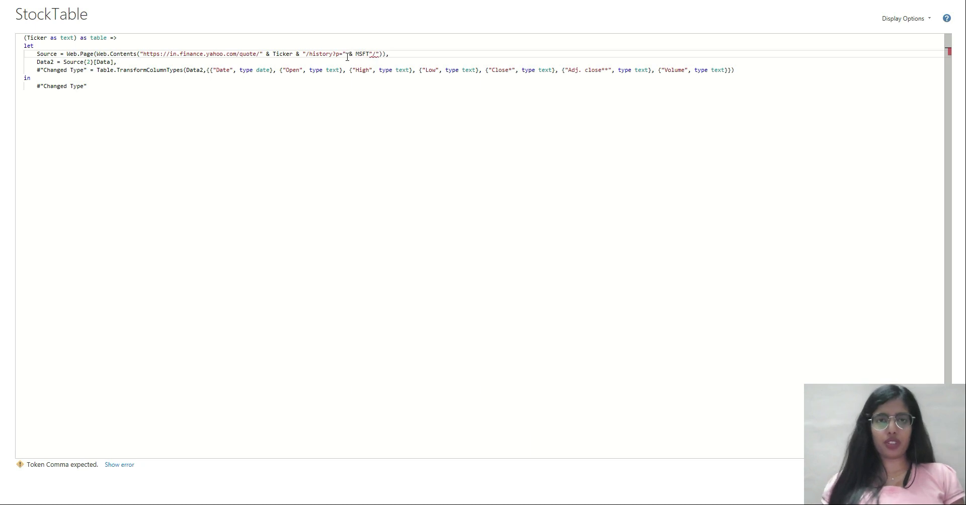
left_click_drag(370, 57, 356, 56)
type("Ticker")
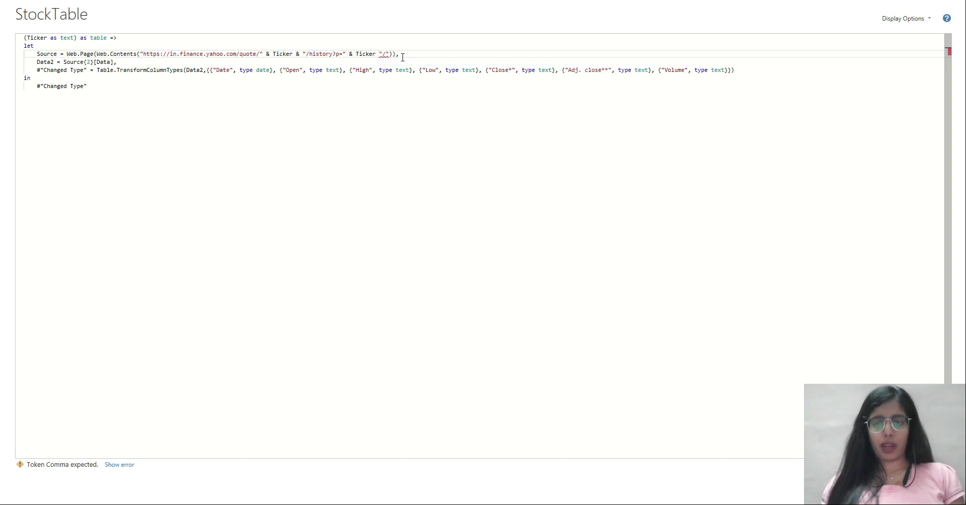
type(" &")
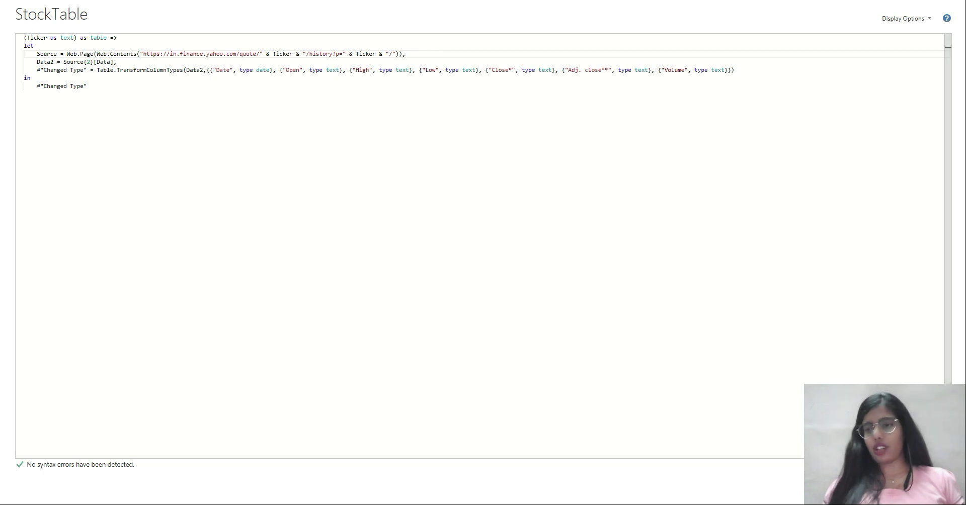
Close the Advanced Editor and invoke the StockTable function with Ticker MSFT
left_click(891, 486)
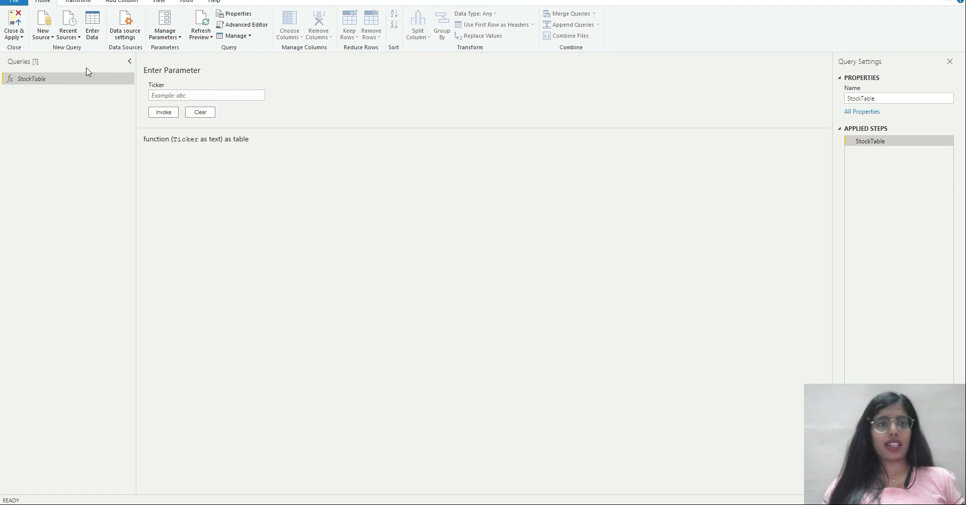
left_click(201, 95)
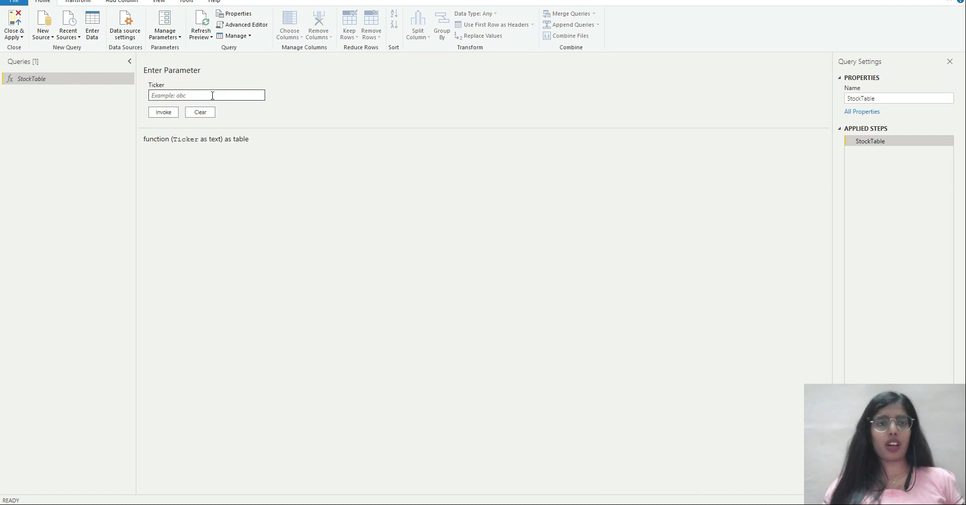
left_click(179, 96)
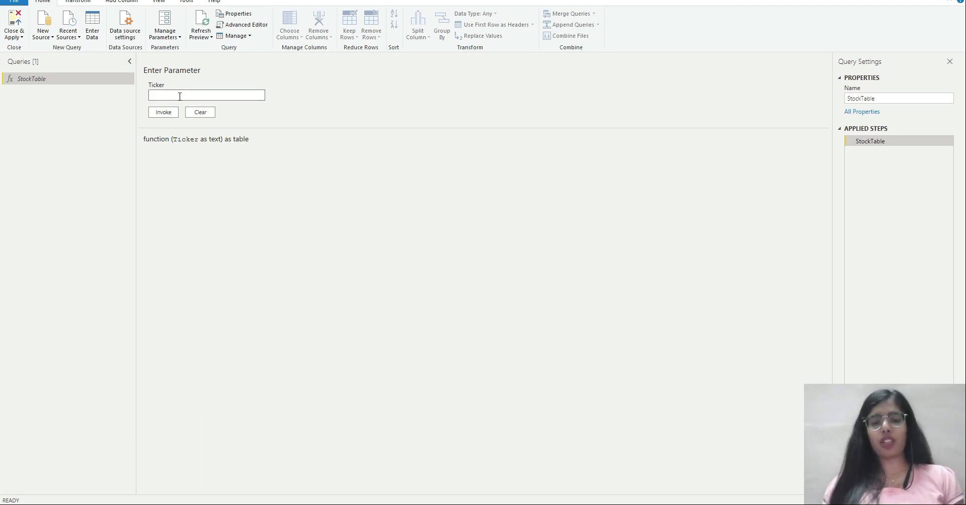
type("MSFT")
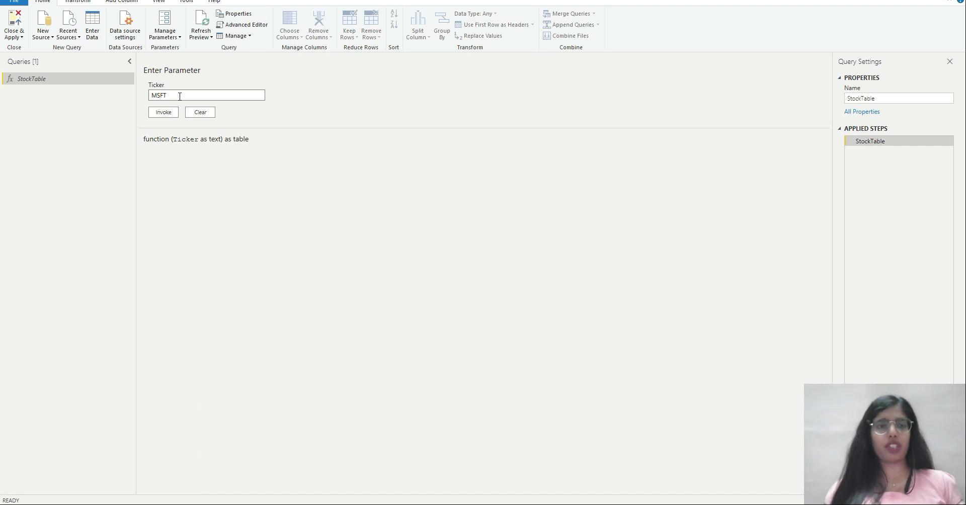
left_click(164, 113)
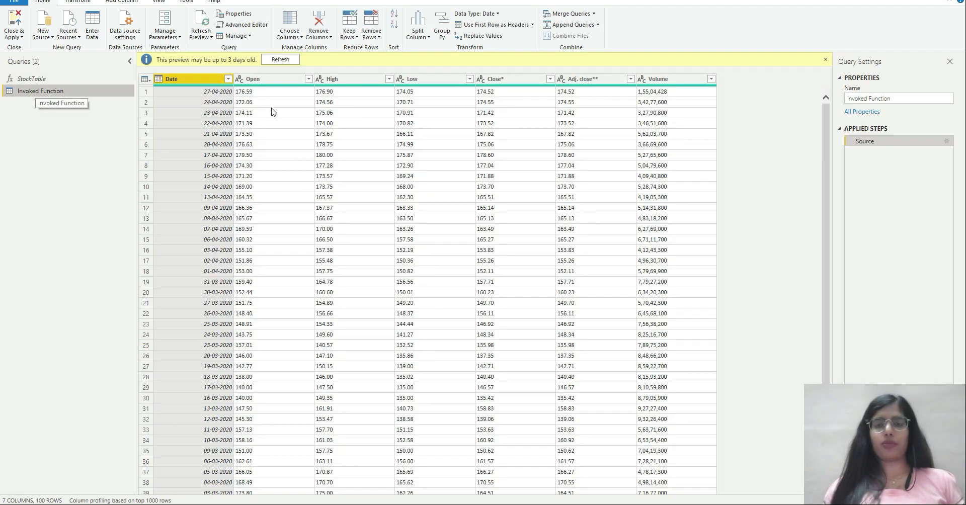
Delete the Invoked Function query
right_click(56, 88)
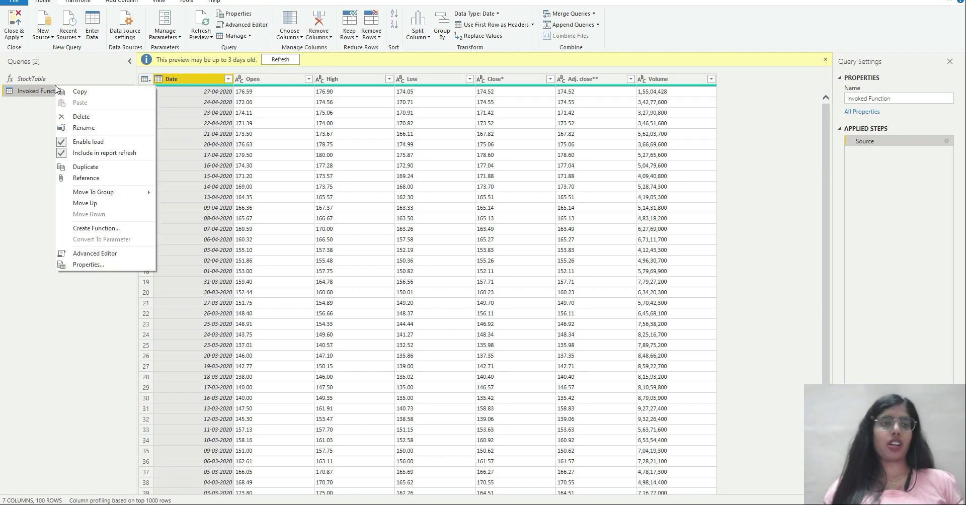
left_click(79, 117)
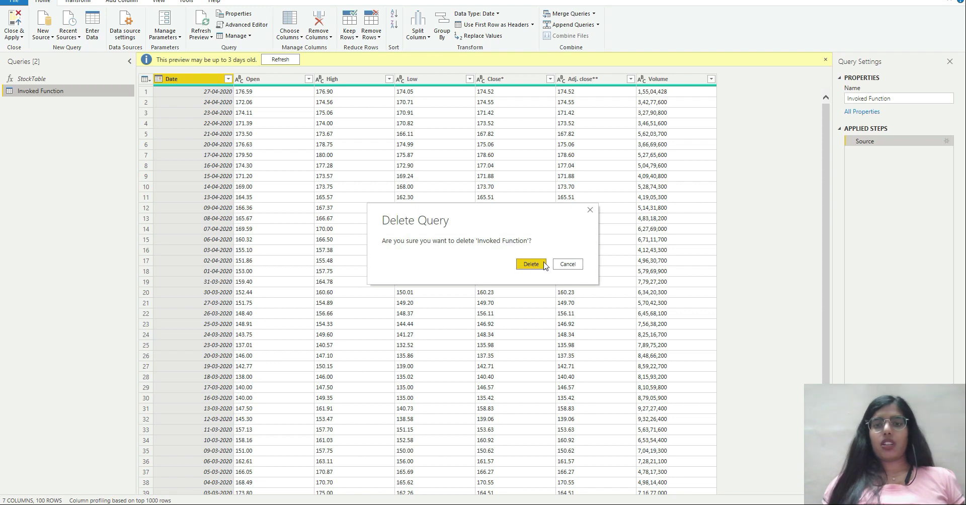
left_click(544, 264)
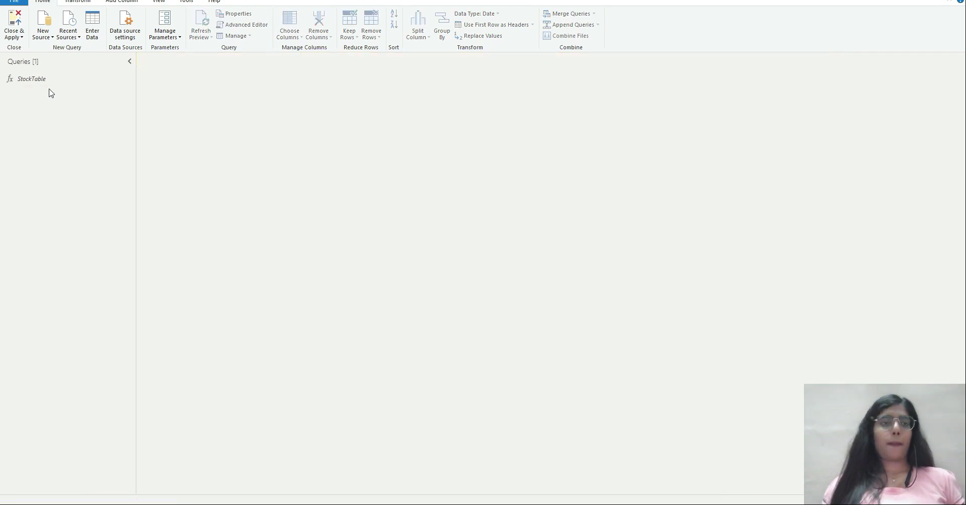
Rename the StockTable function to 'StockScraper'
left_click(51, 79)
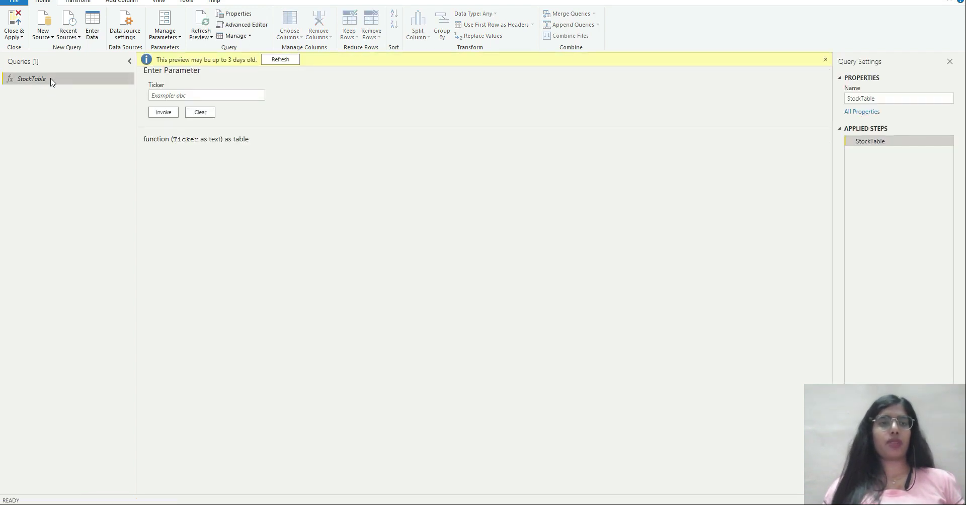
right_click(52, 80)
left_click(76, 120)
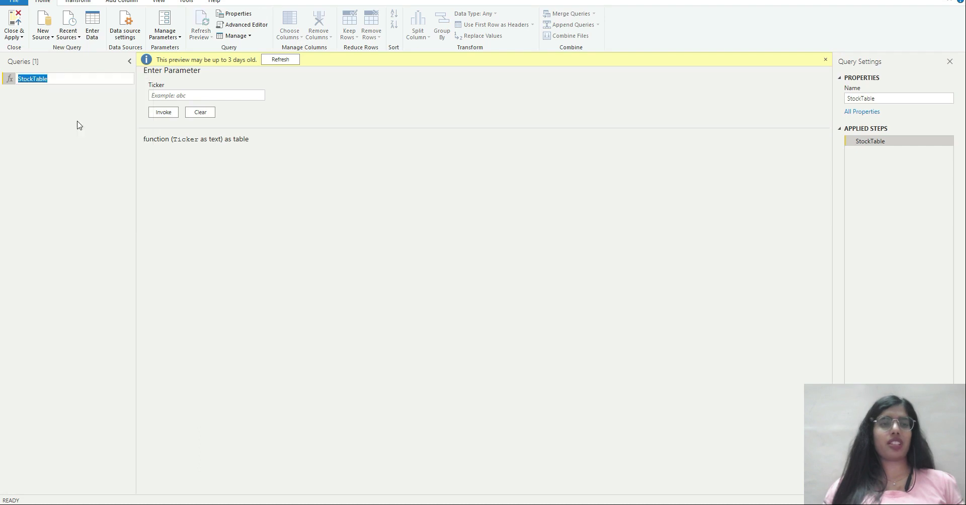
left_click(57, 80)
key("BackSpace")
key("BackSpace")
key("BackSpace")
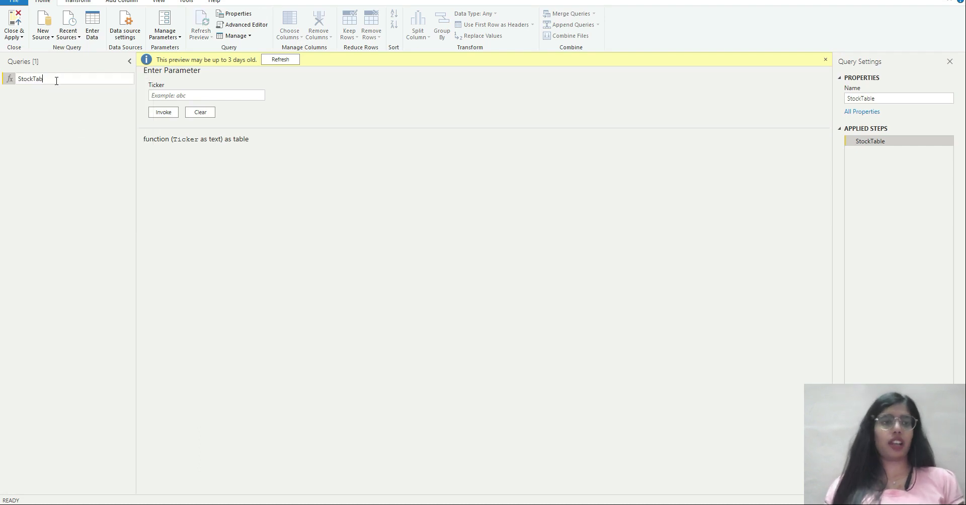
key("BackSpace")
key("BackSpace")
type("Scraper")
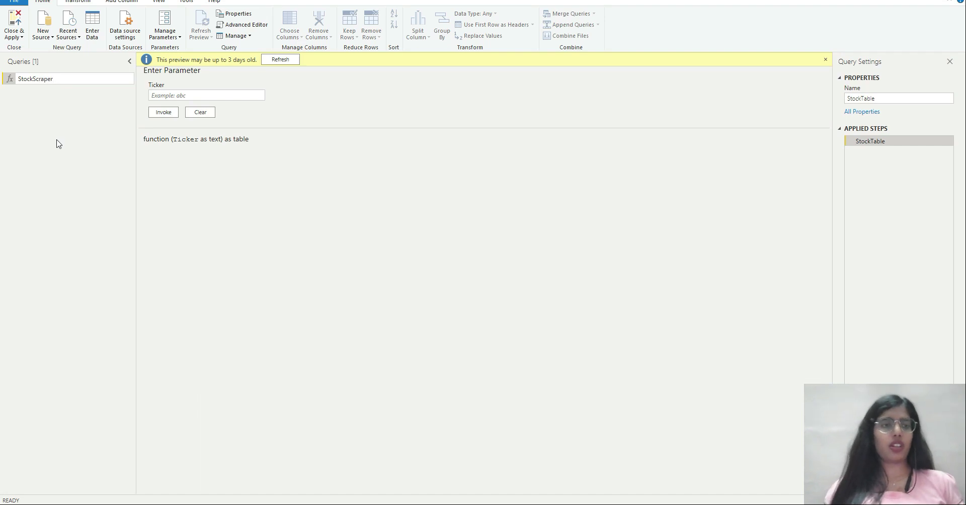
key("Return")
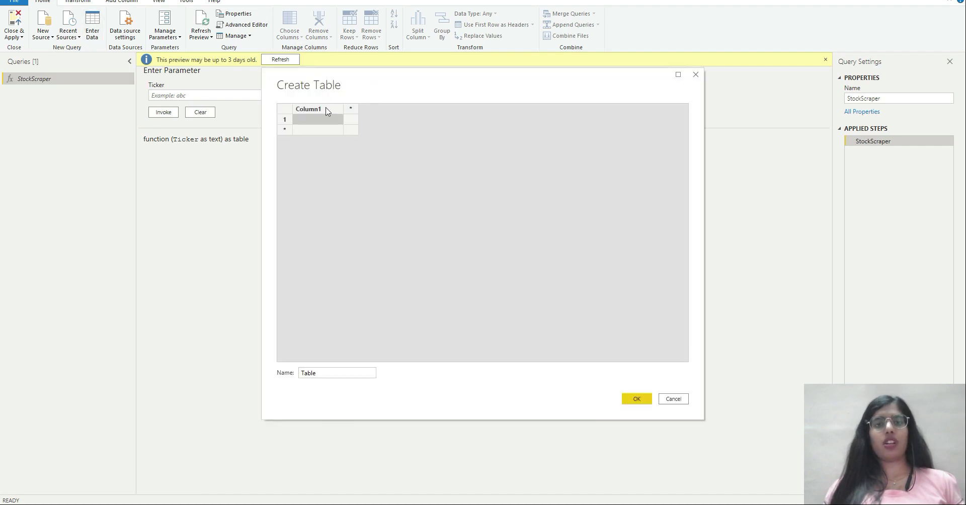
Name the new table's column Ticker and enter MSFT, APPL and PG in rows 1–3
double_click(326, 108)
type("Ticker")
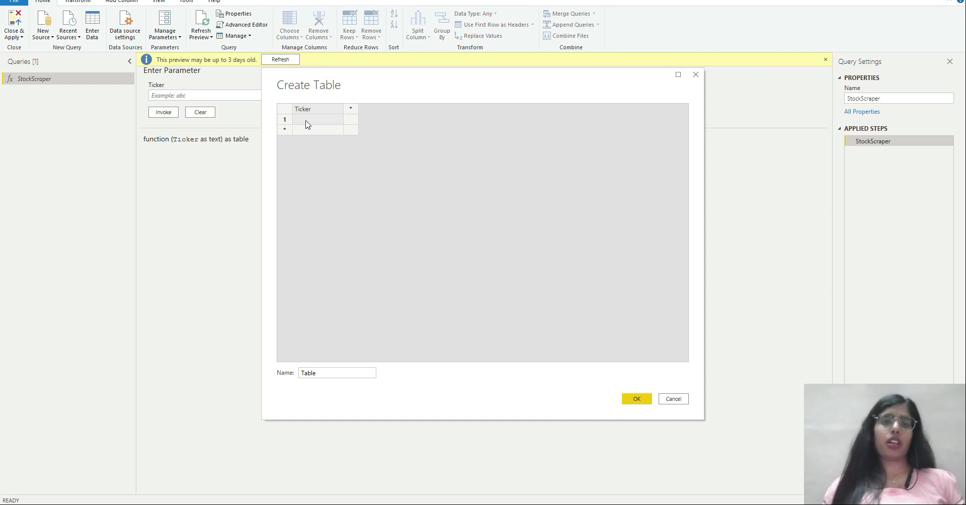
left_click(310, 124)
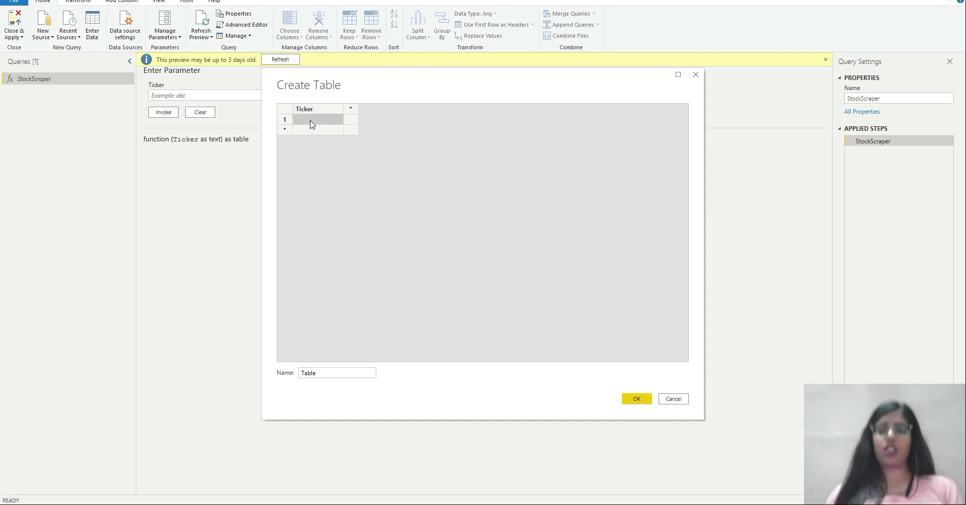
type("MSFT")
key("Return")
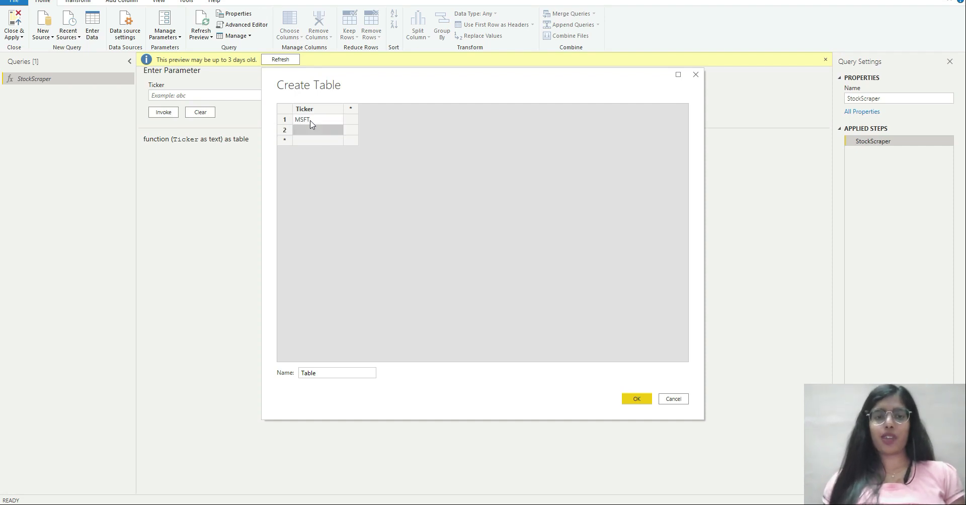
type("APPL")
key("Return")
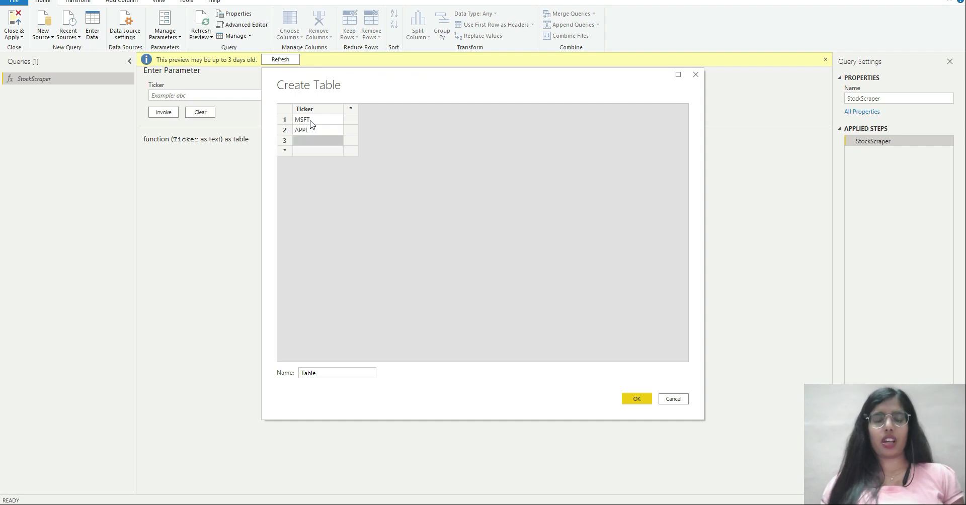
type("PG")
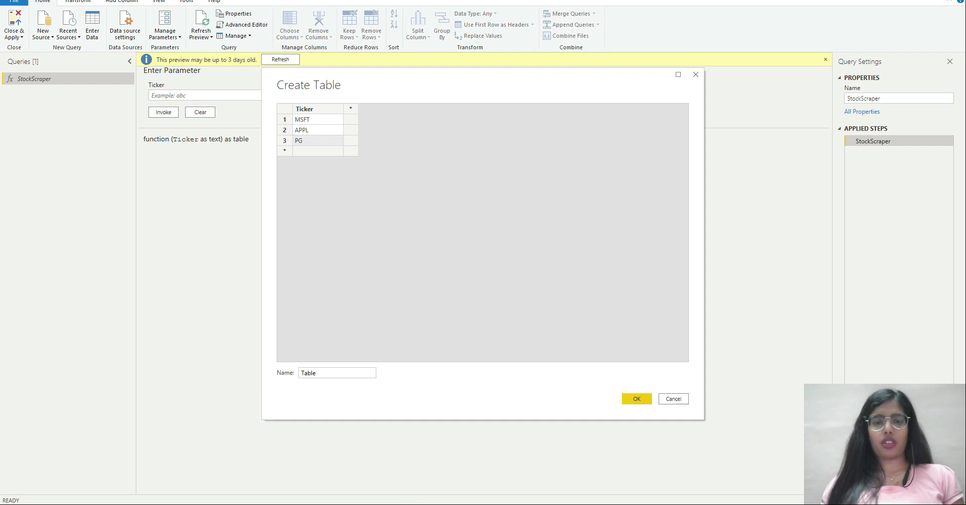
key("alt+Tab")
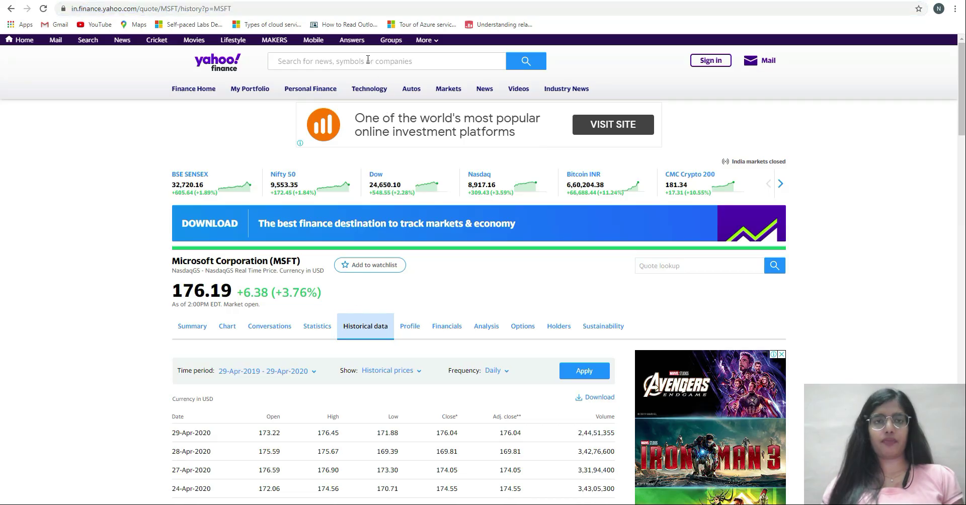
Check Apple's symbol on Yahoo Finance, correct row 2 to AAPL, then search 'A'
left_click(368, 62)
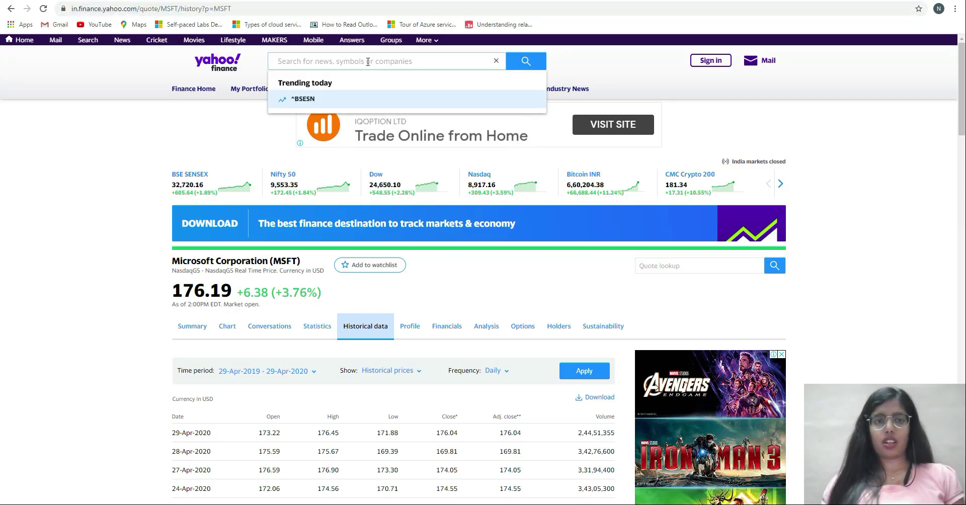
type("APP")
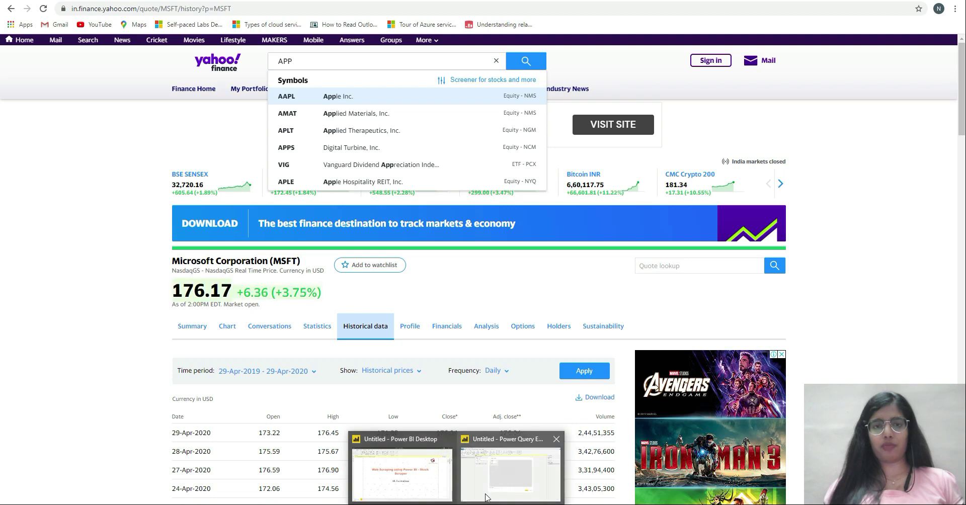
left_click(487, 491)
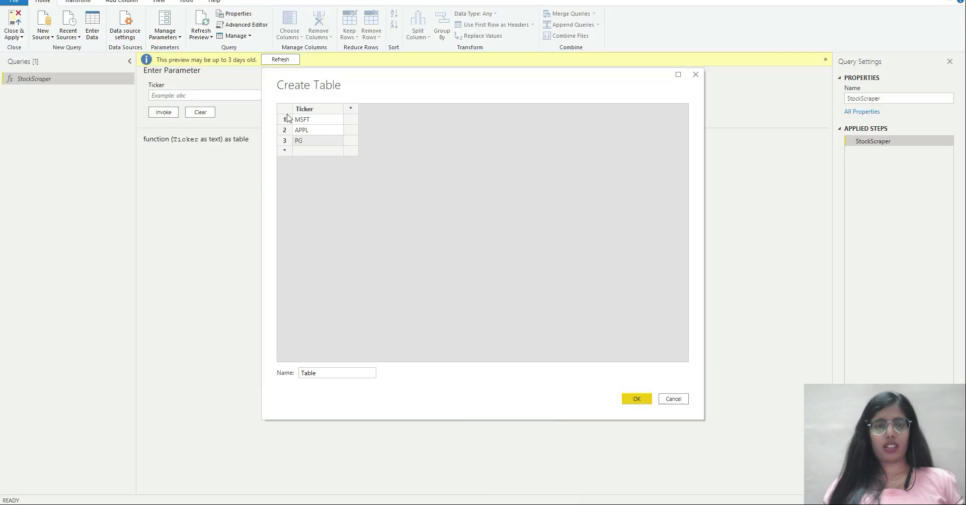
left_click(302, 130)
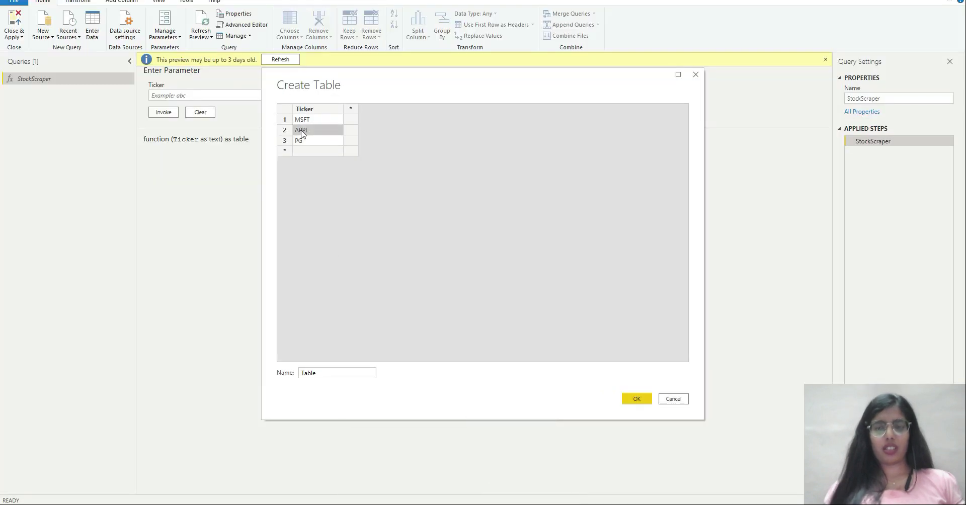
type("AAPL")
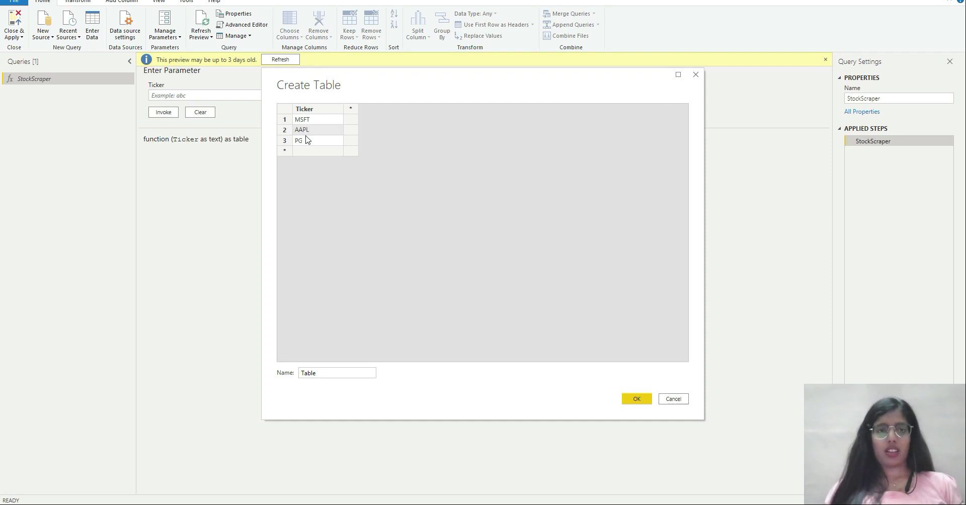
left_click(310, 144)
key("Return")
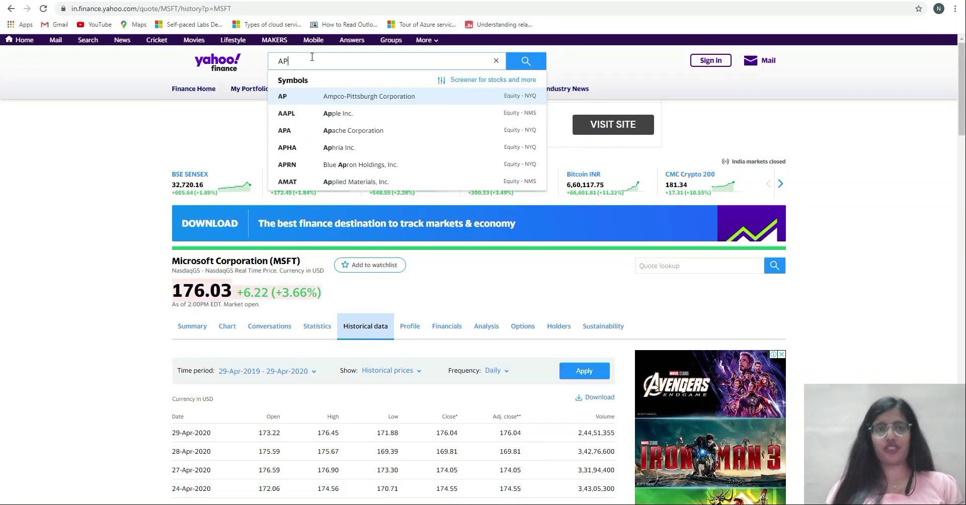
key("BackSpace")
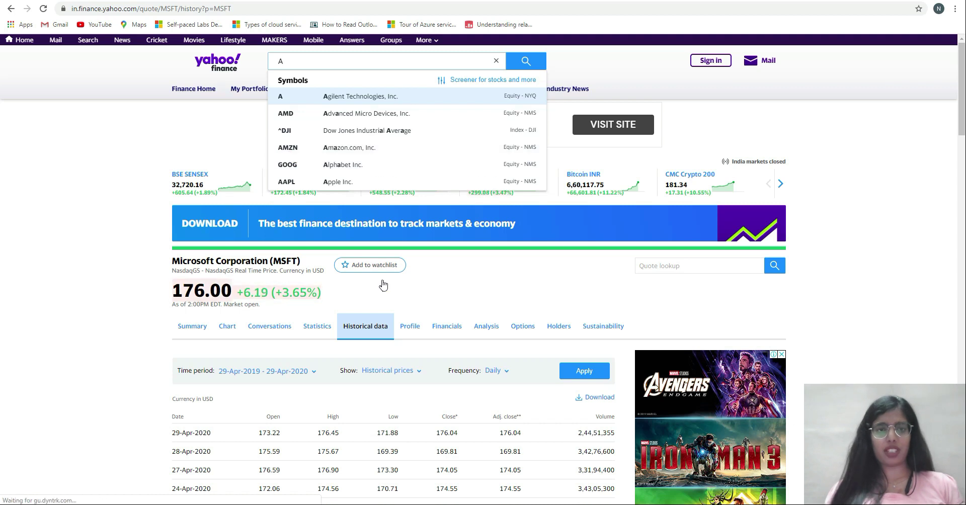
Add AMZN and GOOG as rows 4 and 5 of the ticker table
left_click(485, 472)
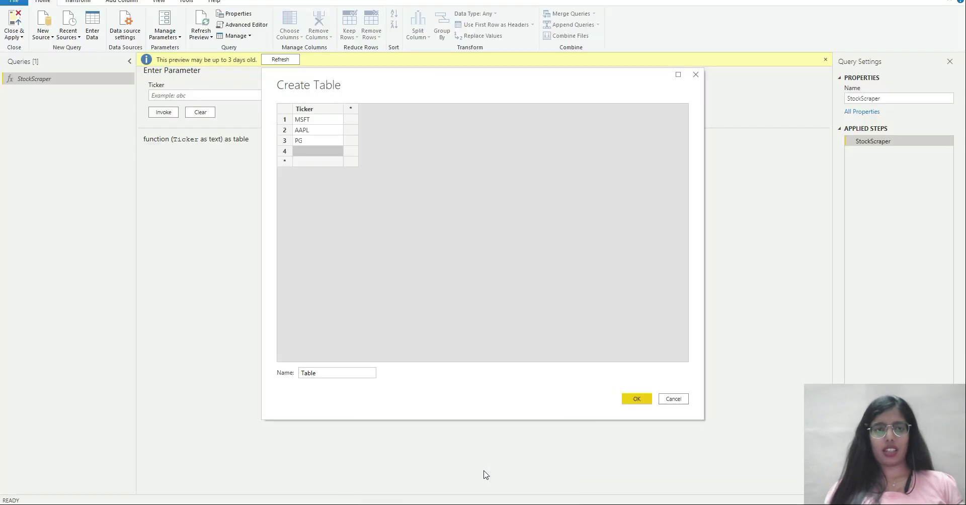
type("AMZN")
key("Return")
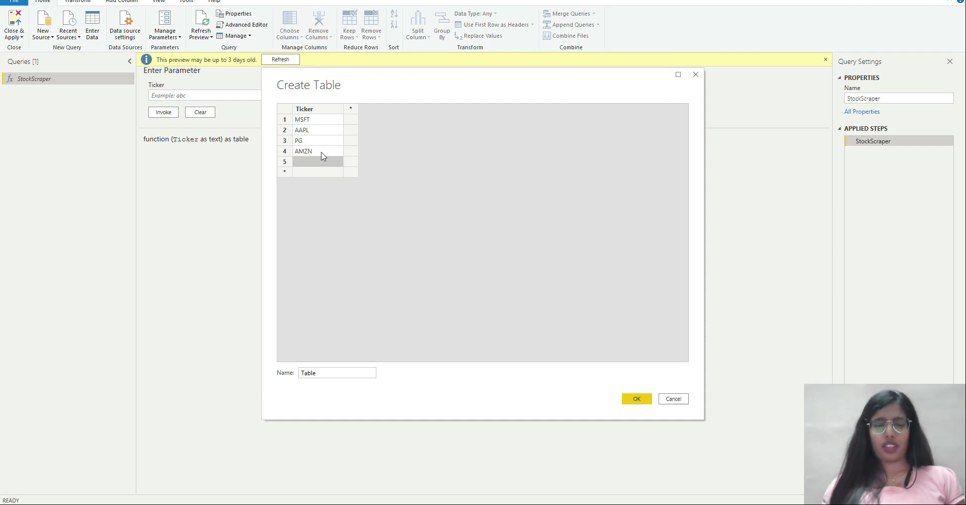
type("GOOG")
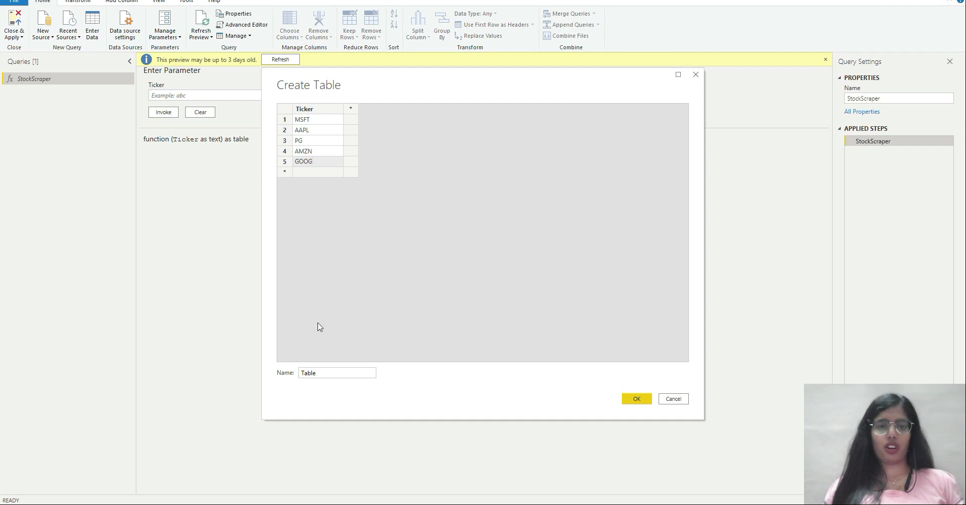
Name the table StockData and create it
left_click(308, 374)
double_click(308, 373)
type("Stock")
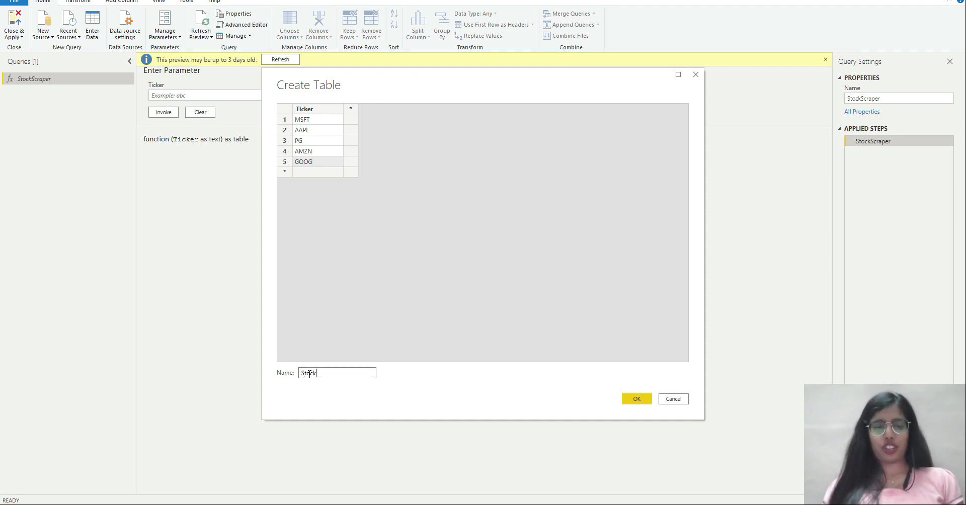
type("Scrap")
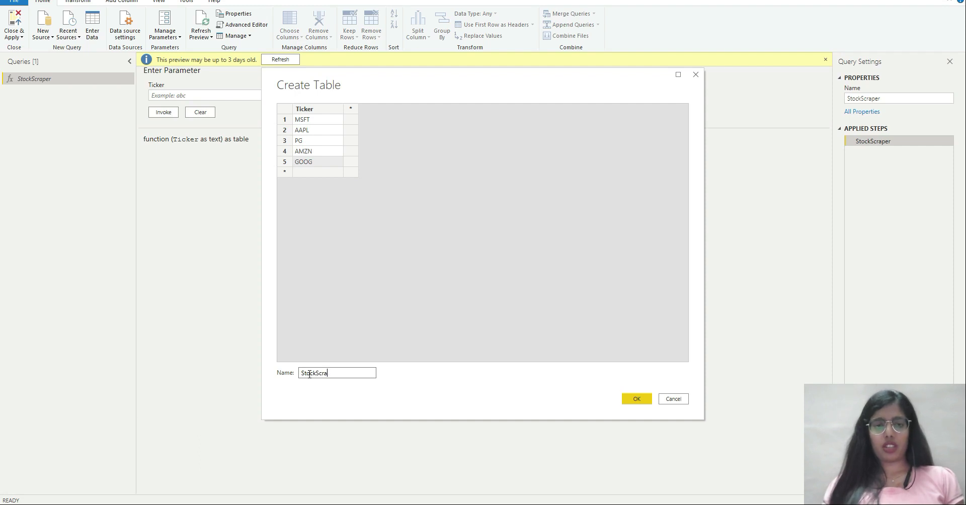
key("BackSpace")
key("BackSpace")
key("BackSpace")
key("BackSpace")
type("Data")
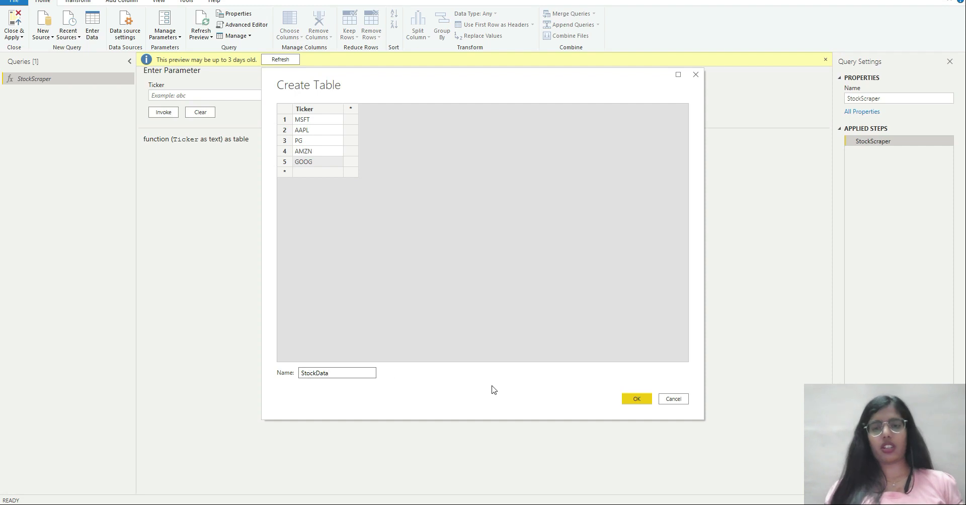
left_click(637, 400)
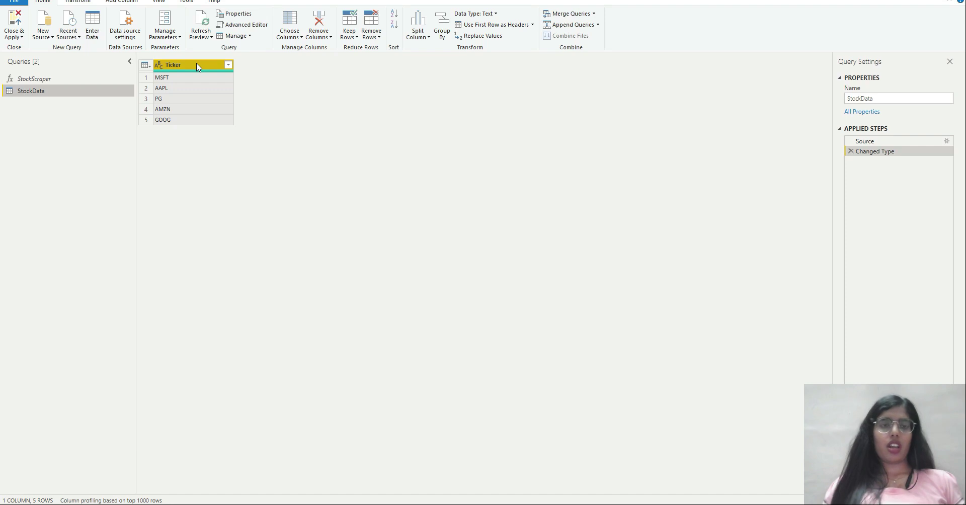
Invoke StockScraper as a custom function column, passing each row's Ticker as the parameter
left_click(128, 2)
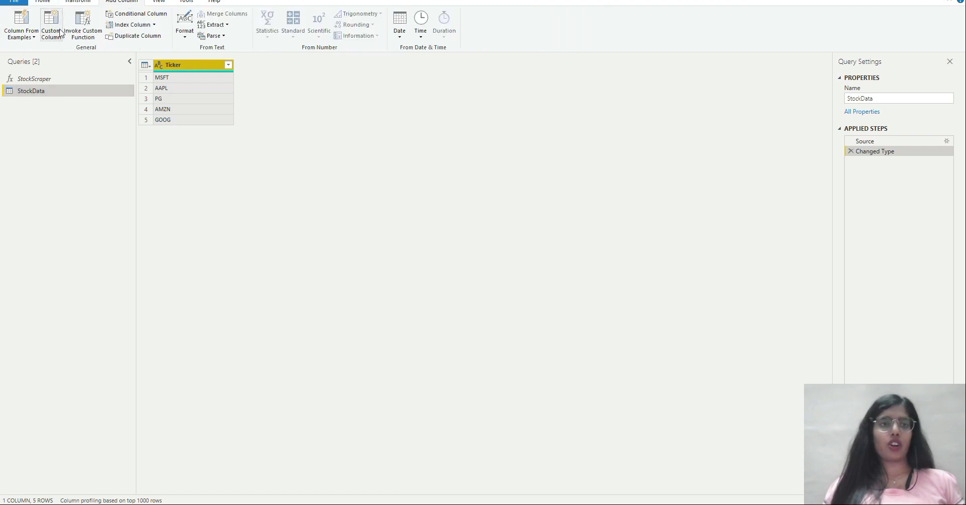
left_click(89, 21)
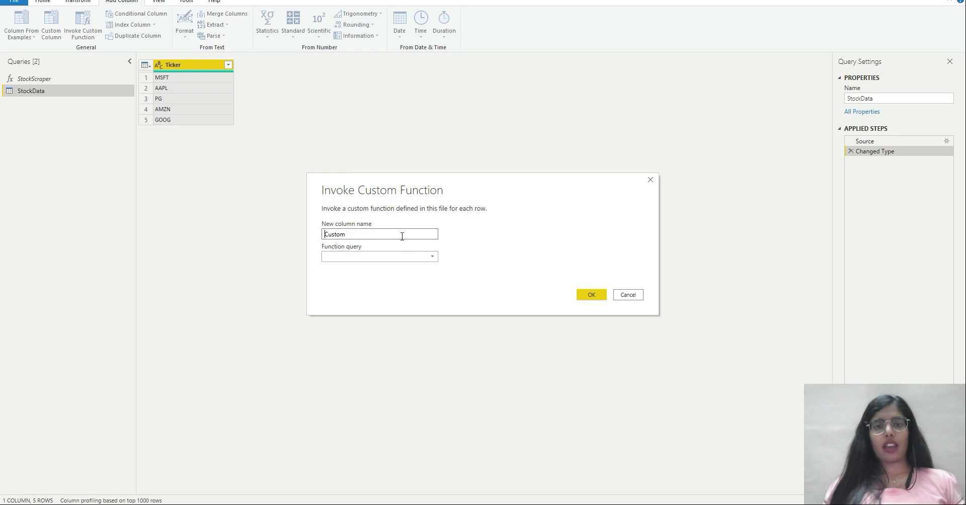
double_click(402, 236)
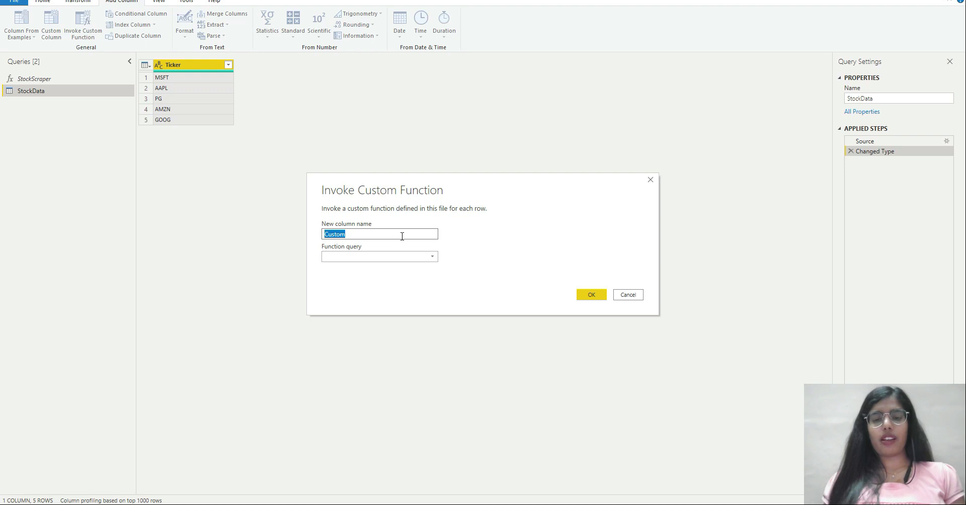
type("F")
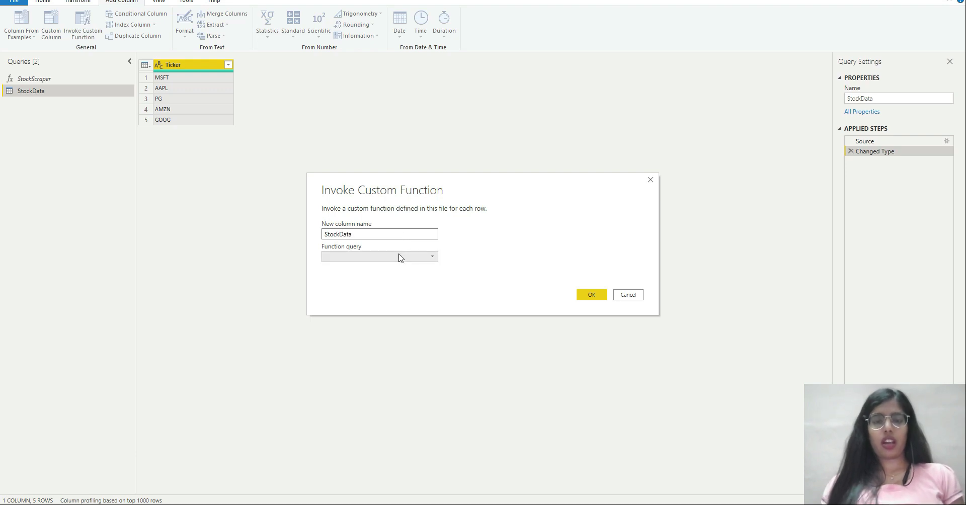
left_click(401, 257)
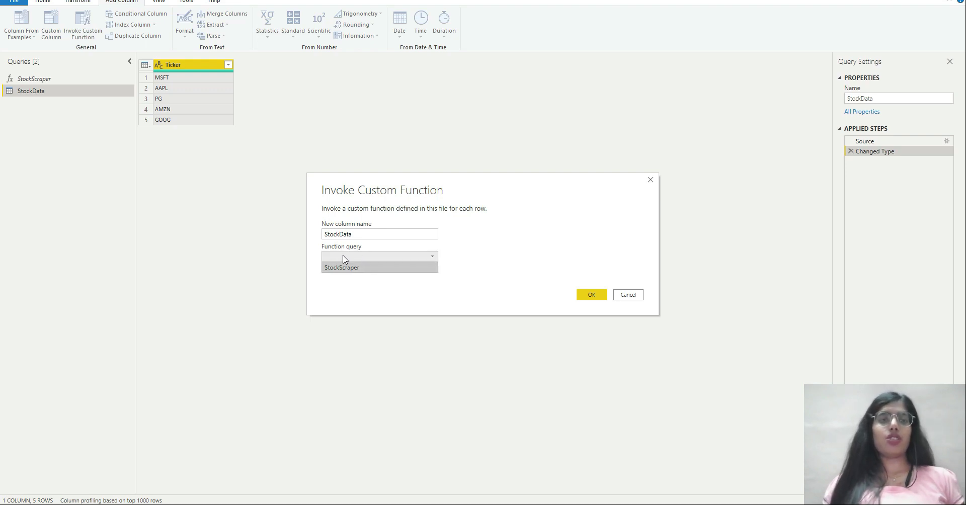
left_click(366, 269)
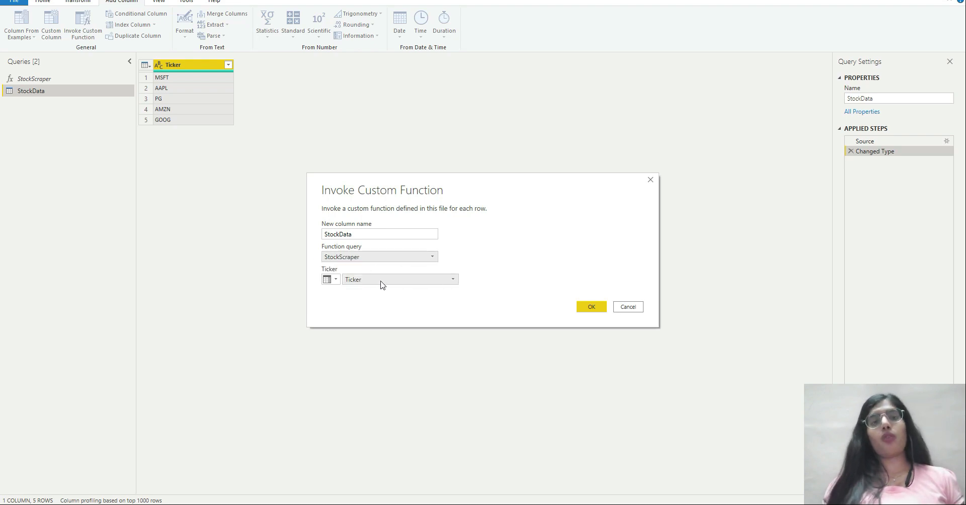
left_click(382, 280)
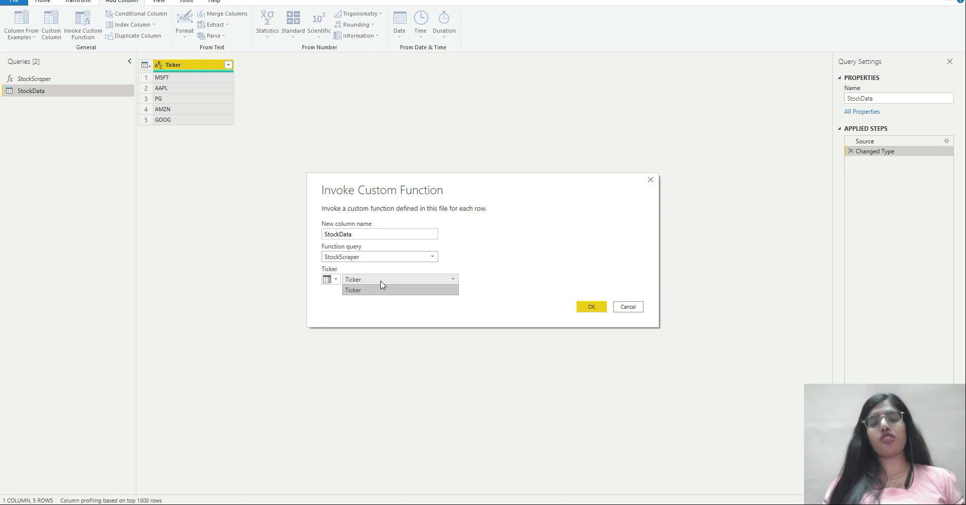
left_click(383, 286)
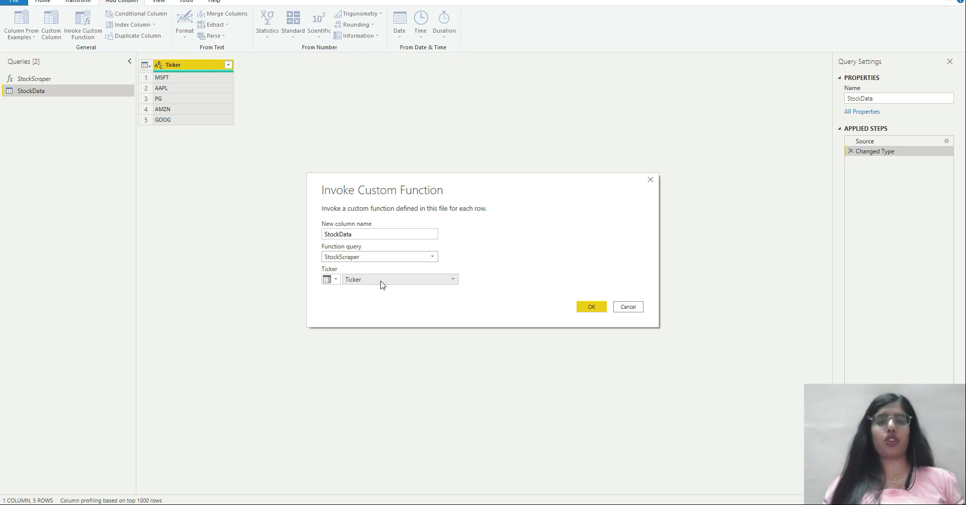
left_click(584, 311)
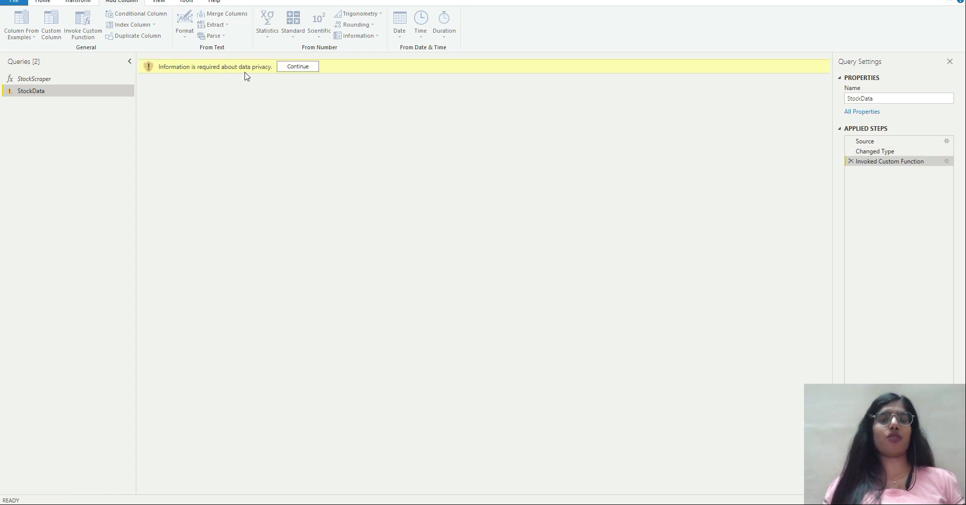
Set the file to ignore privacy levels, then open the StockData column's expand list
left_click(299, 67)
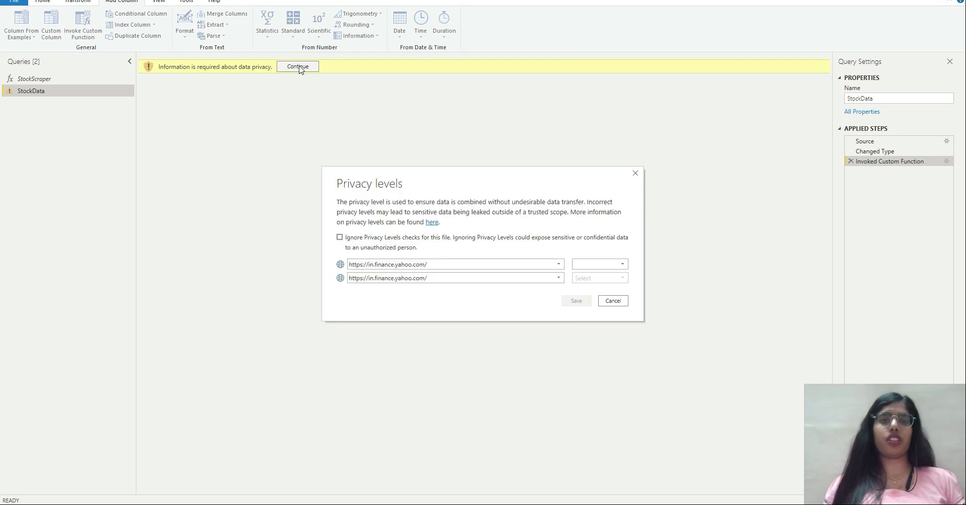
left_click(339, 238)
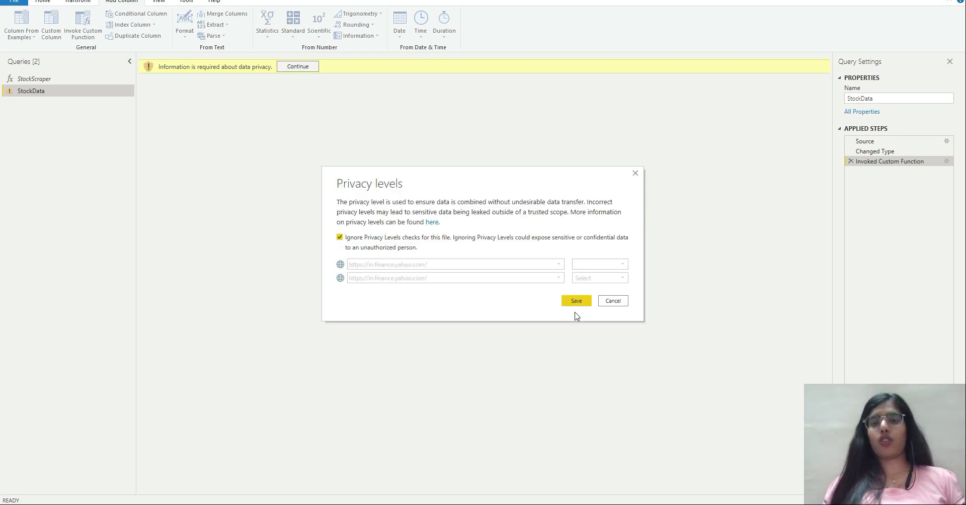
left_click(577, 301)
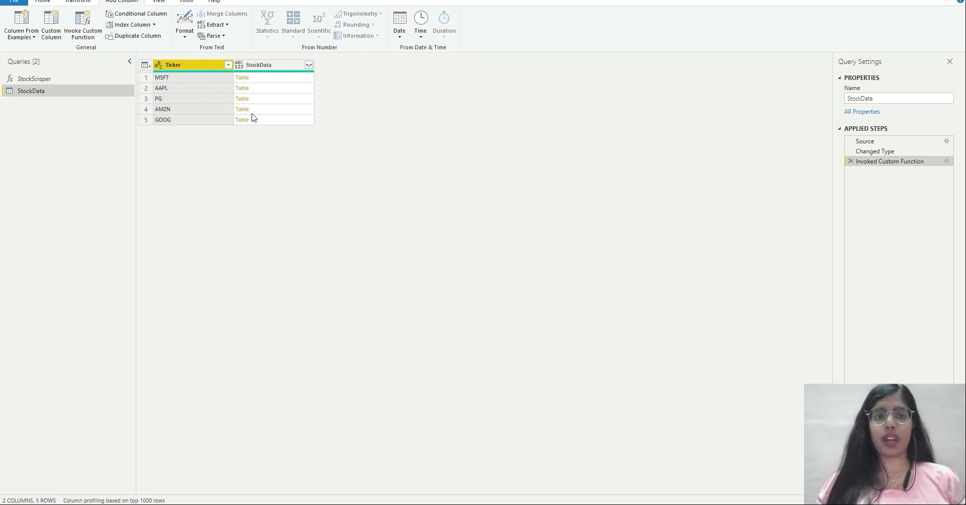
left_click(308, 65)
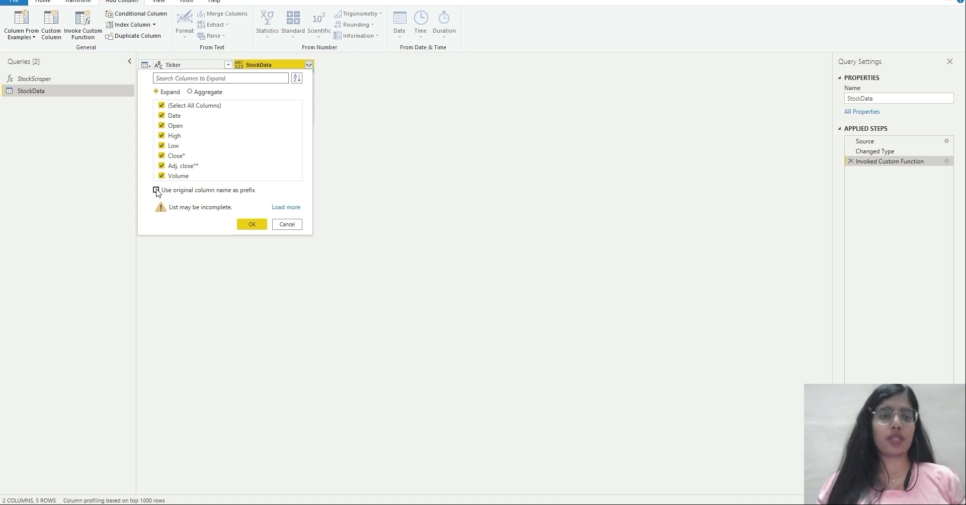
Clear the original-name prefix option and expand StockData into its seven price columns
left_click(156, 190)
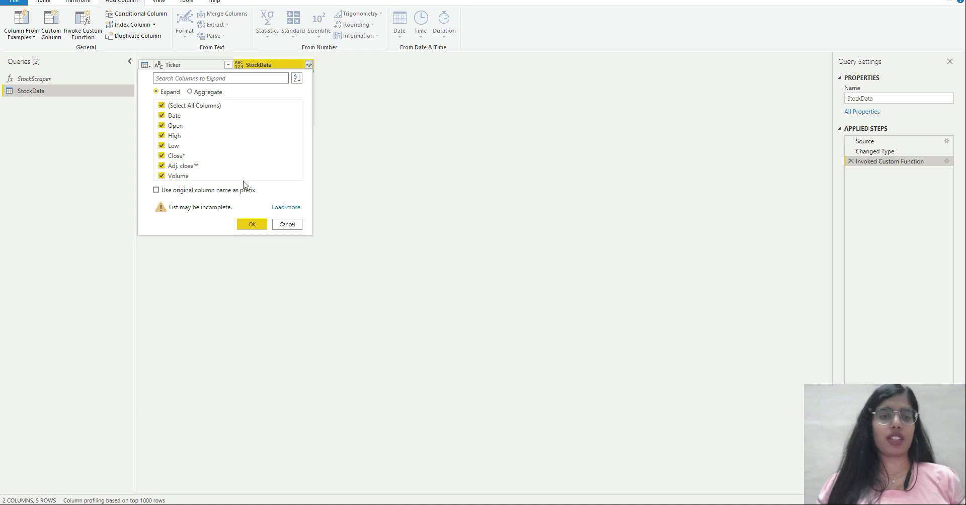
left_click(253, 224)
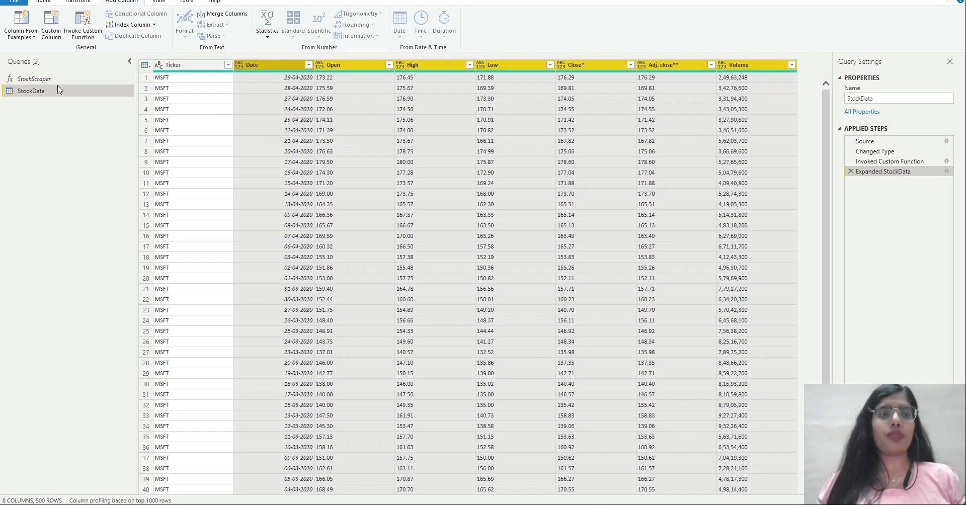
Return to Power BI Desktop and let the StockData query changes load
left_click(40, 4)
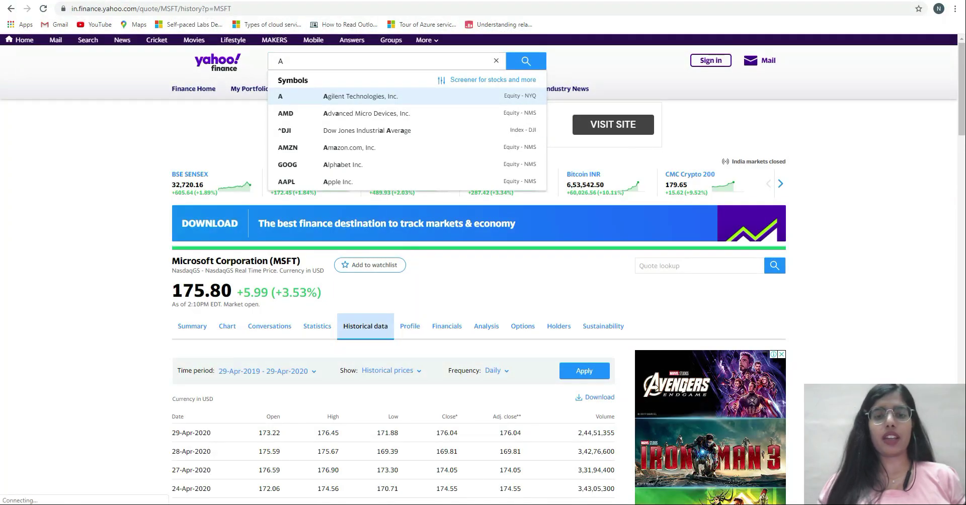
left_click(429, 481)
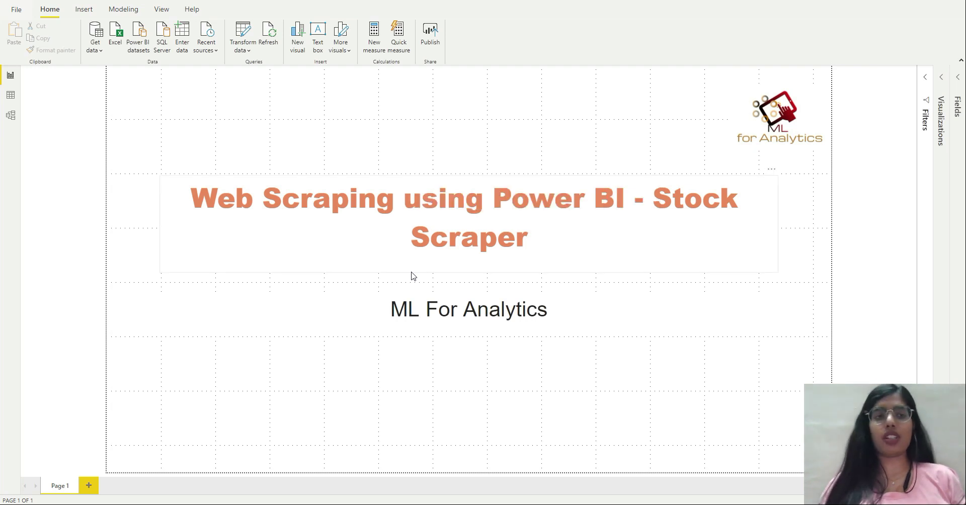
On a new Page 2, create a Ticker slicer at the top left and shrink it to fit
left_click(96, 489)
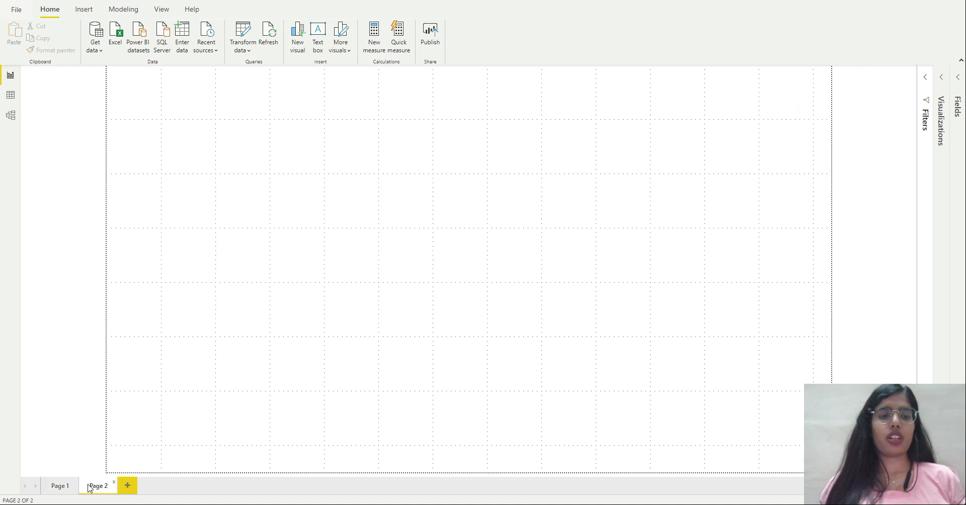
left_click(924, 91)
left_click(944, 78)
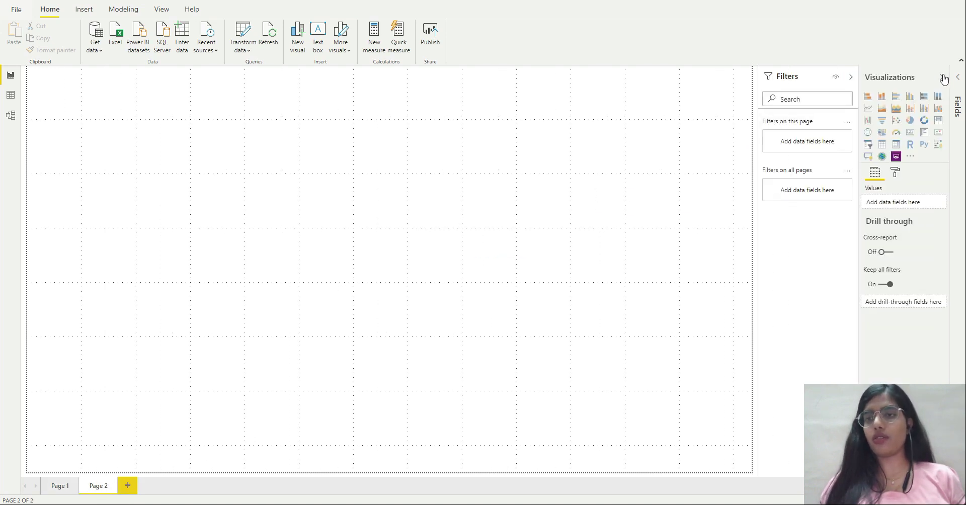
left_click(958, 79)
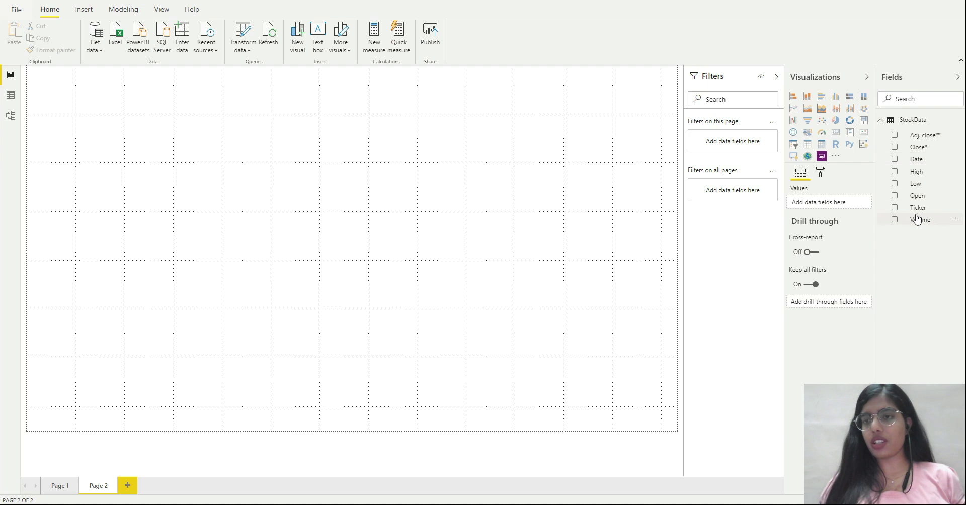
left_click_drag(929, 213, 121, 88)
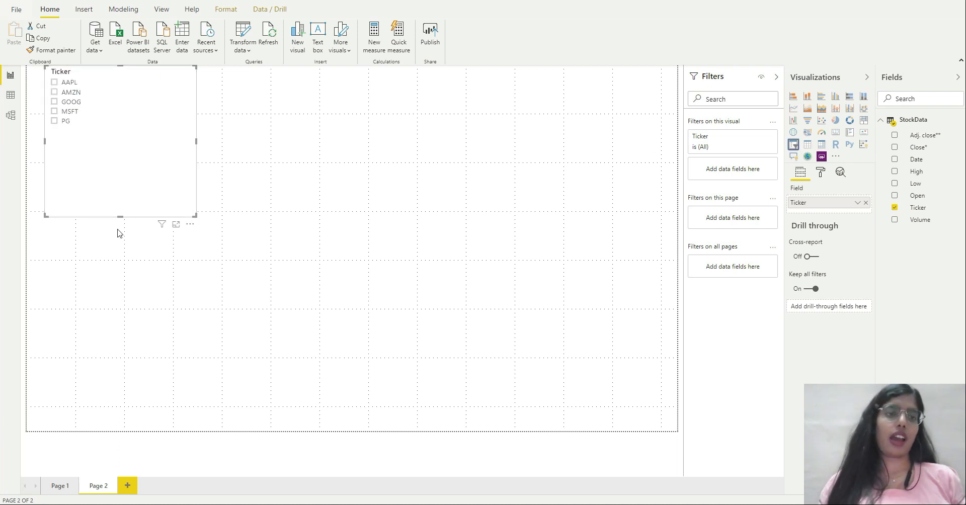
left_click_drag(119, 217, 121, 131)
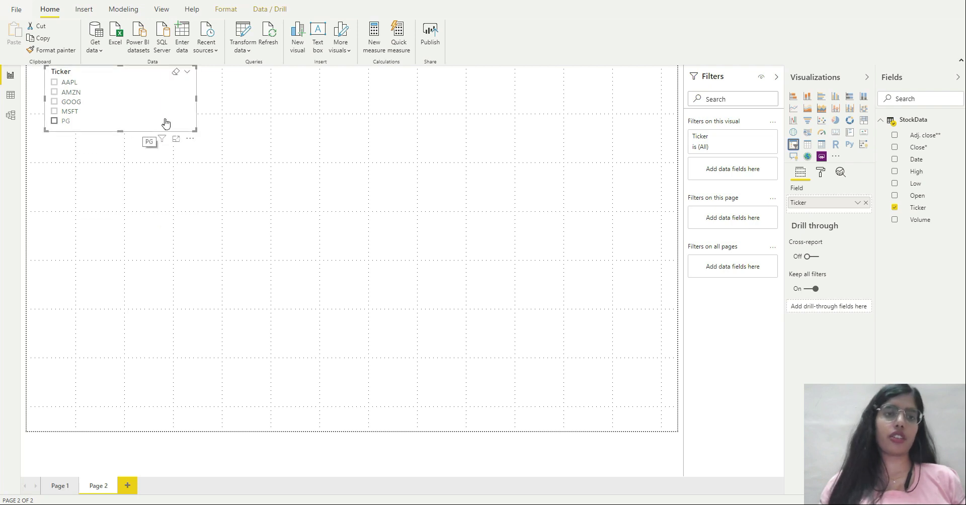
left_click_drag(196, 98, 119, 103)
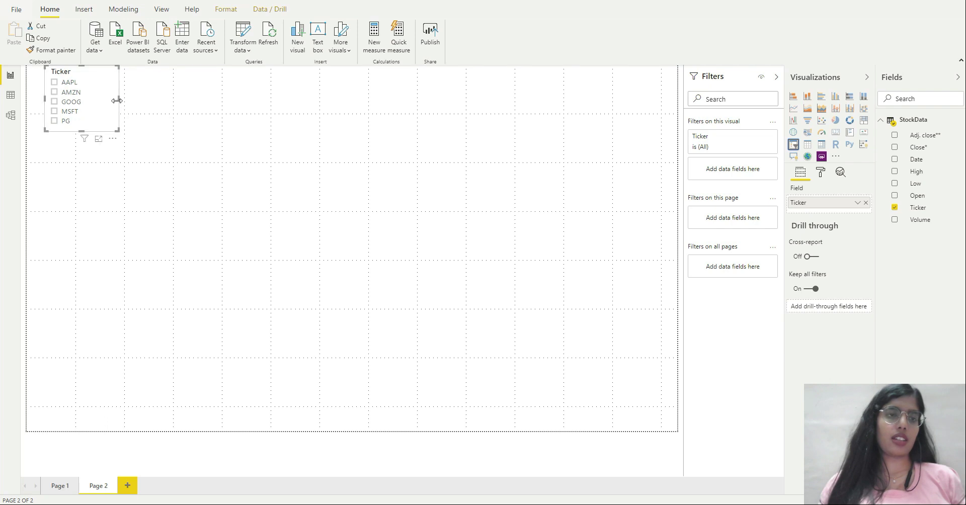
Clear the MSFT selection and turn on the slicer's Select all option
left_click(99, 108)
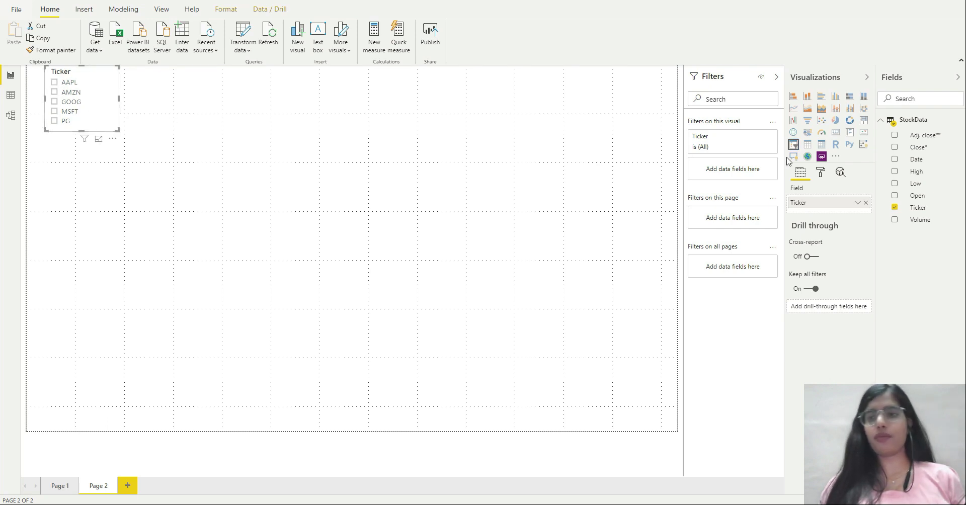
left_click(821, 175)
left_click(818, 227)
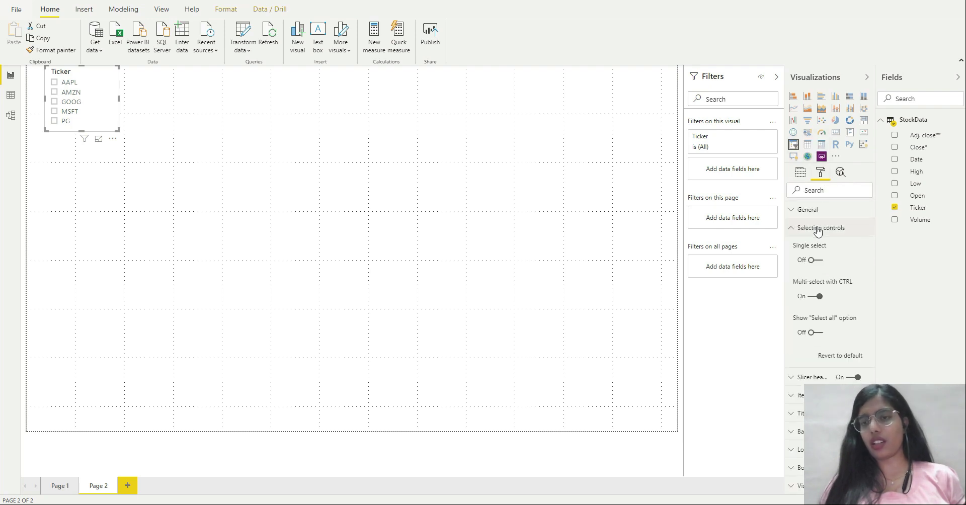
left_click(816, 333)
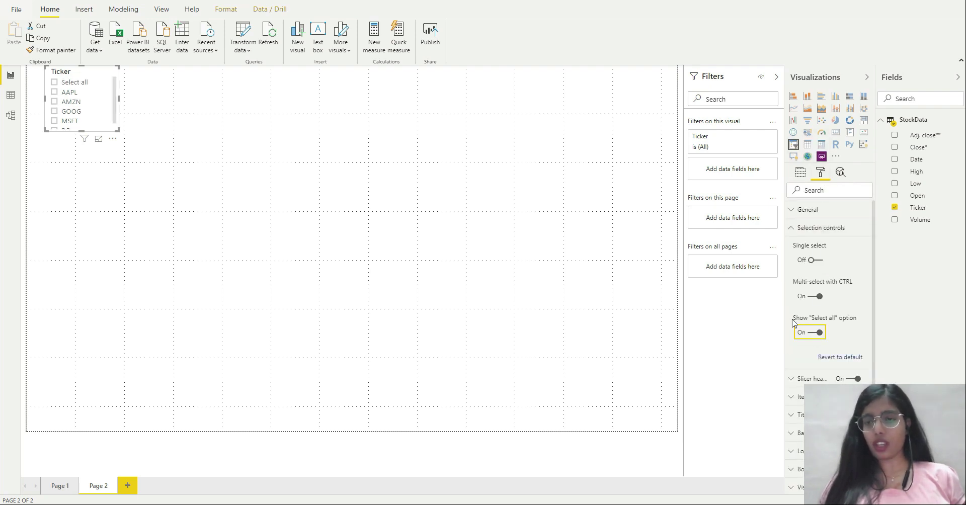
left_click(816, 229)
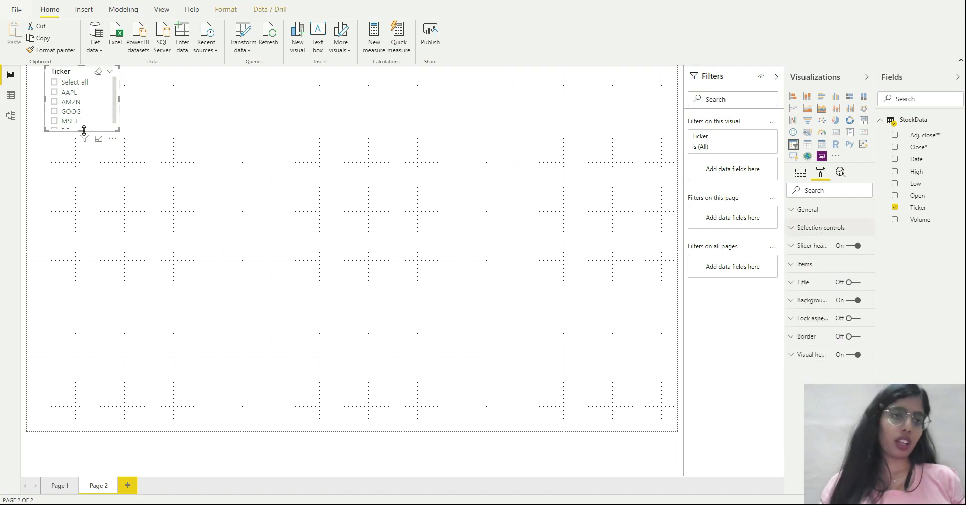
left_click_drag(83, 130, 84, 146)
Switch the Ticker slicer to Dropdown style and shorten it to fit
left_click(112, 75)
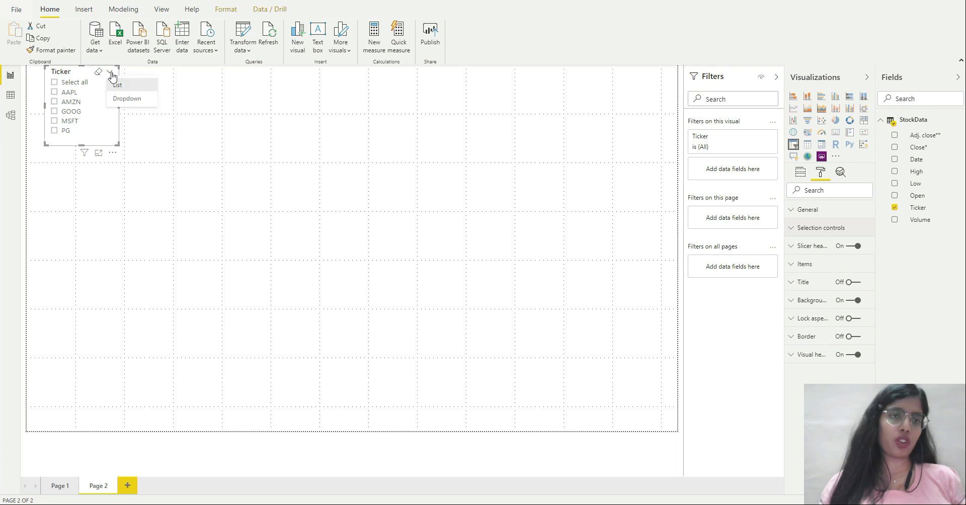
left_click(129, 99)
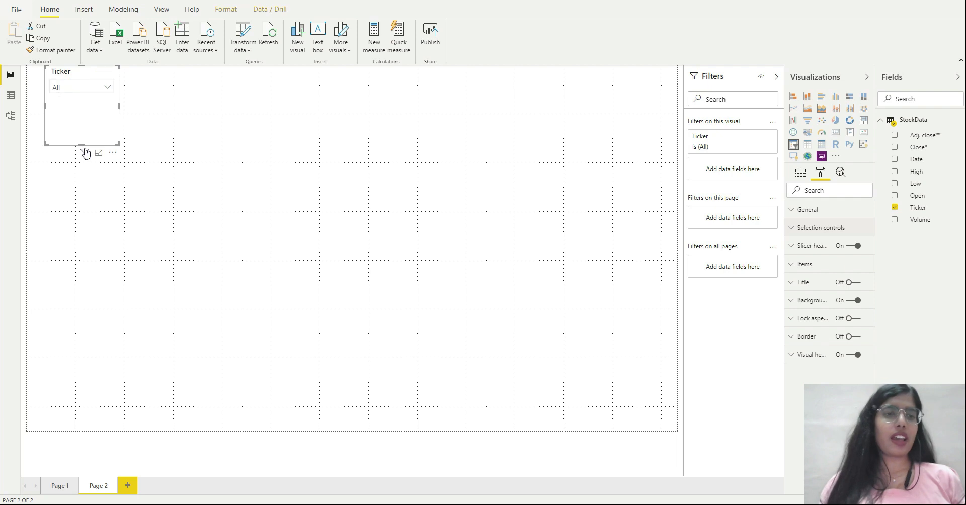
left_click_drag(80, 140, 82, 108)
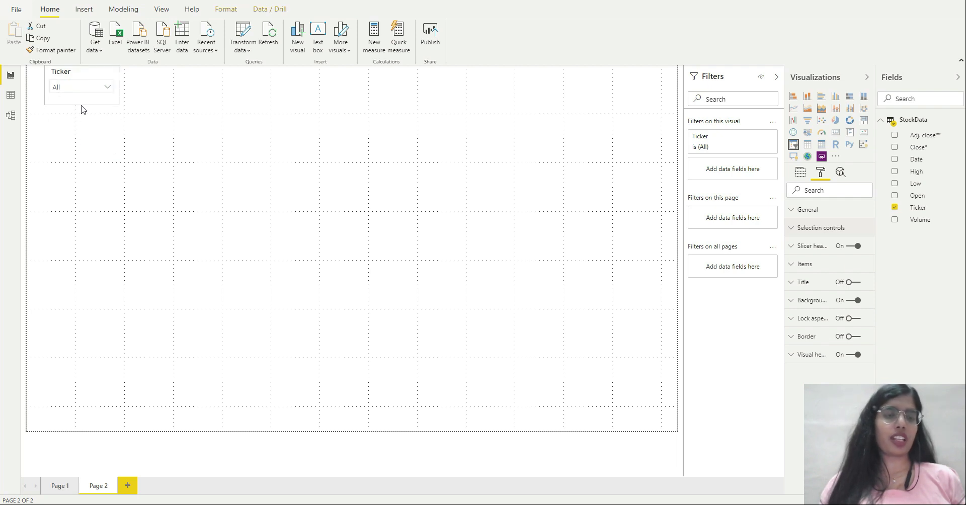
left_click(82, 108)
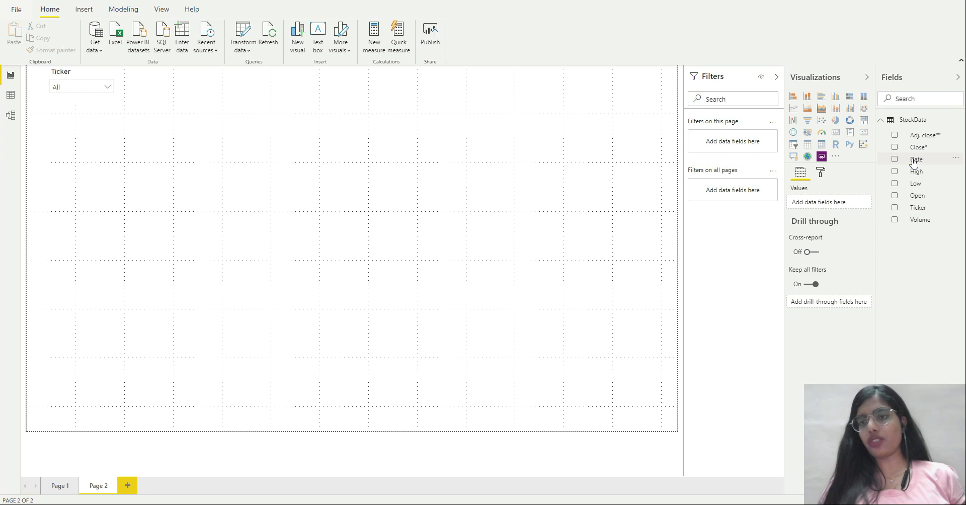
Create a page-filling Date line chart and plot Adj. close as its values
left_click_drag(914, 162, 253, 347)
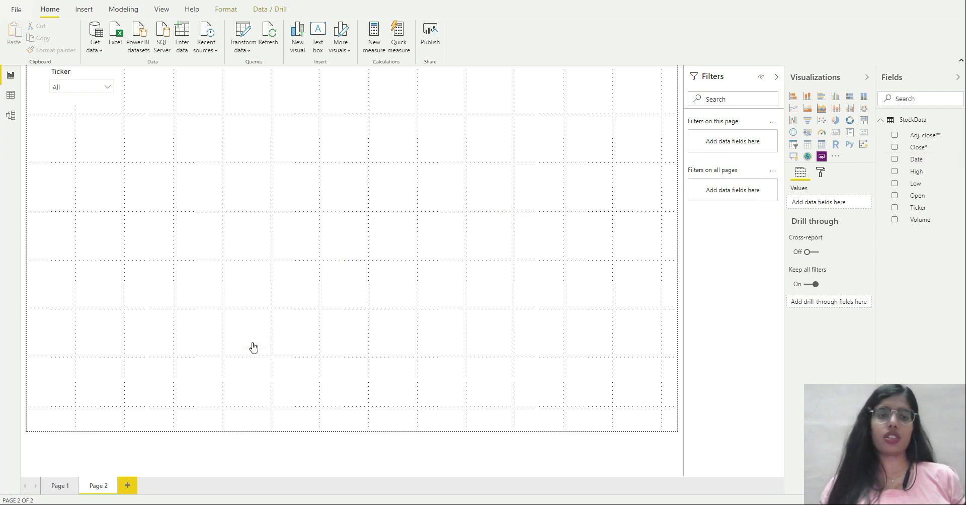
left_click(794, 109)
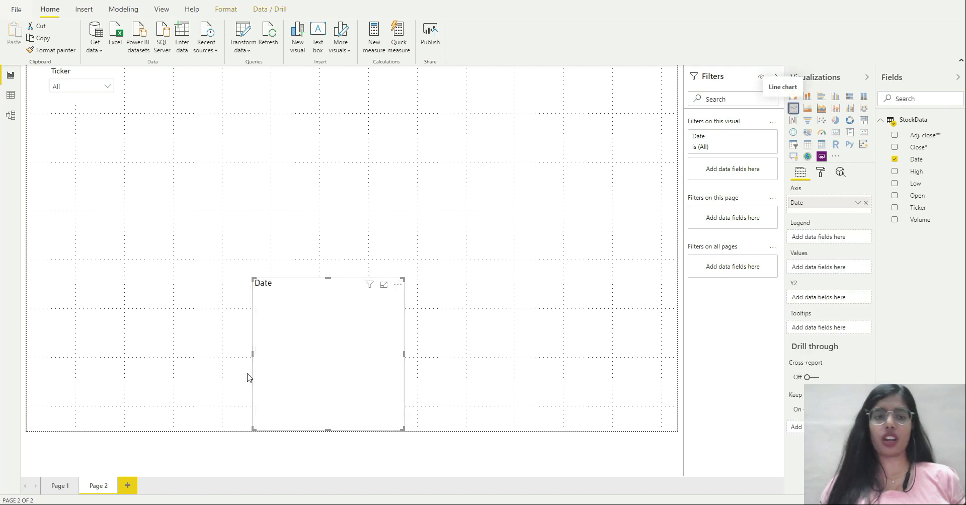
left_click_drag(252, 354, 27, 322)
left_click_drag(405, 361, 683, 380)
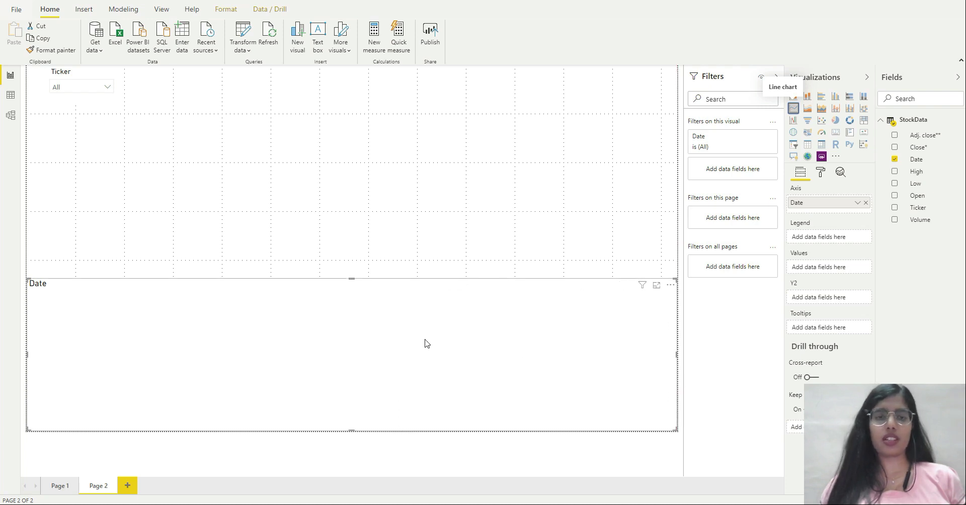
left_click_drag(352, 278, 399, 119)
left_click(412, 180)
left_click_drag(929, 140, 842, 268)
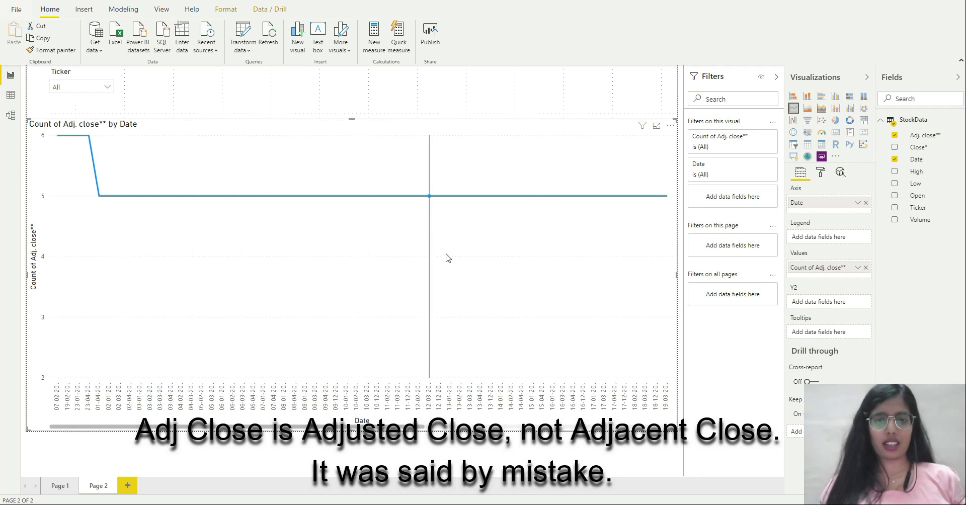
In Data view, change the StockData Date column's data type to Date
left_click(11, 96)
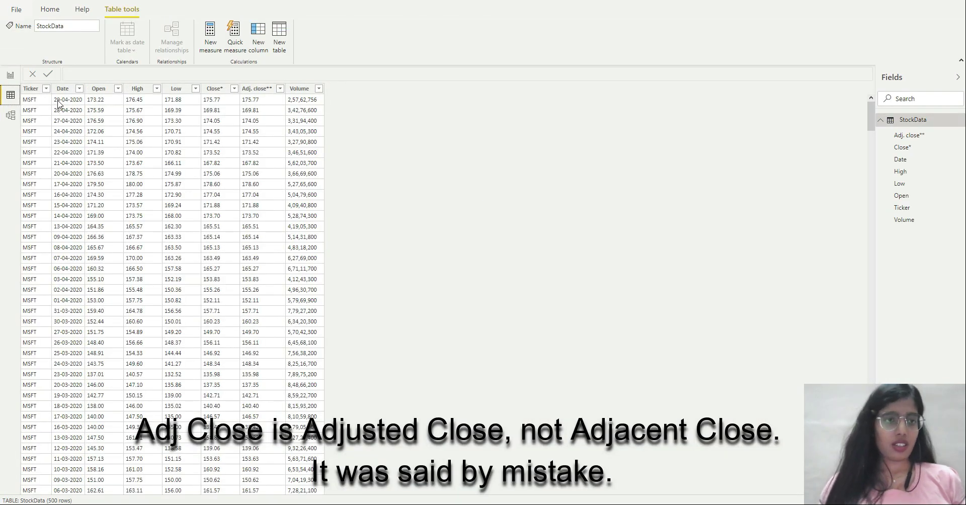
left_click(62, 88)
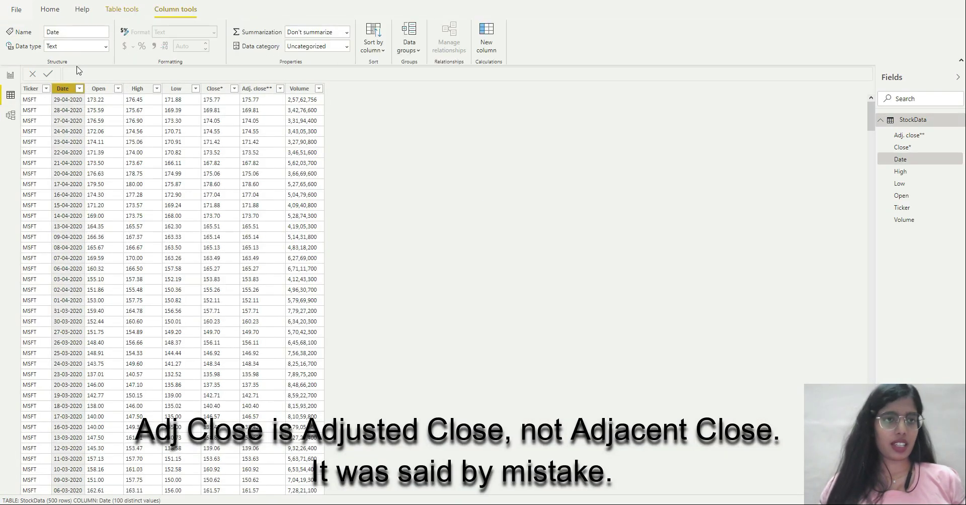
left_click(106, 47)
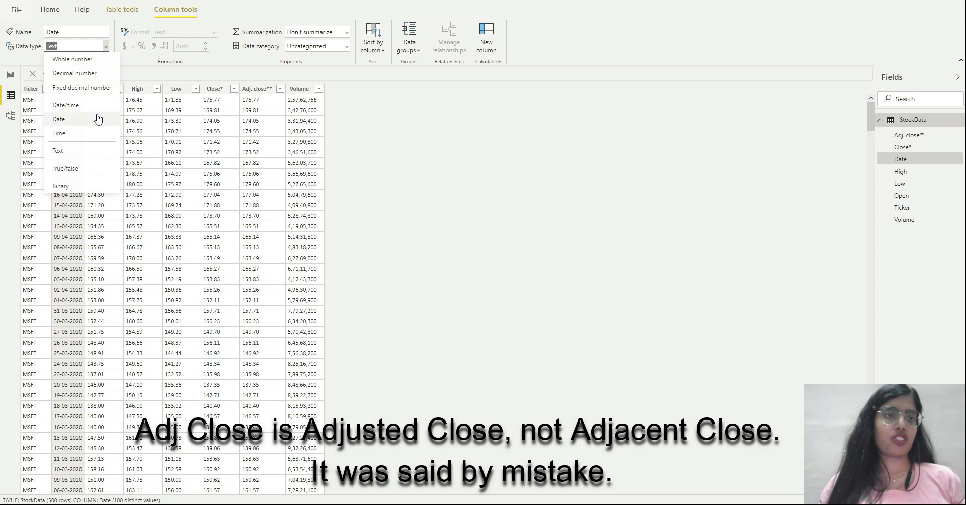
left_click(130, 126)
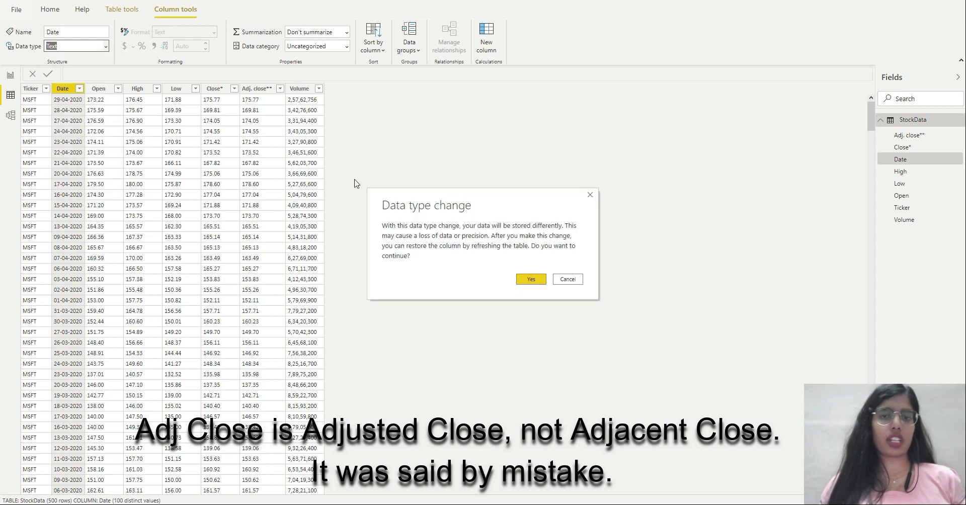
left_click(531, 280)
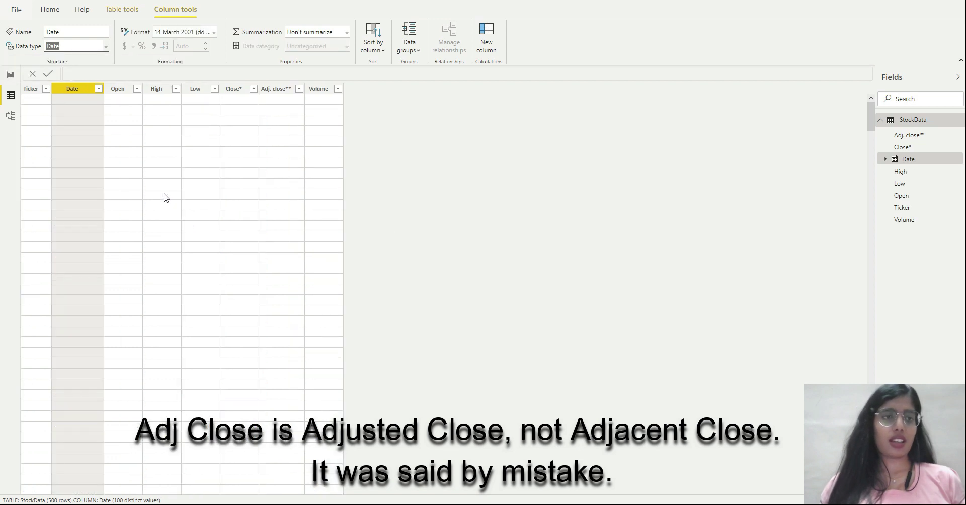
Re-add Date to the chart axis as a Year hierarchy and move the Ticker slicer to top centre
left_click(10, 76)
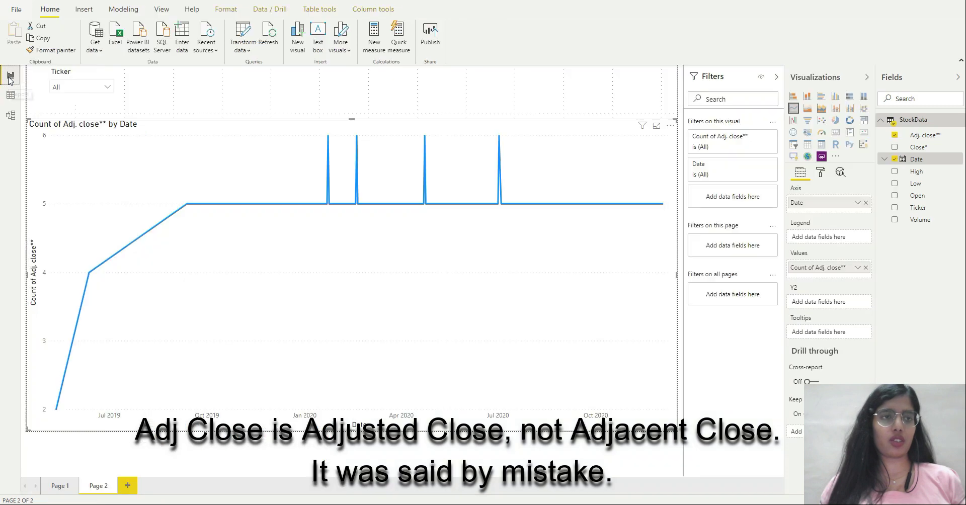
left_click(866, 202)
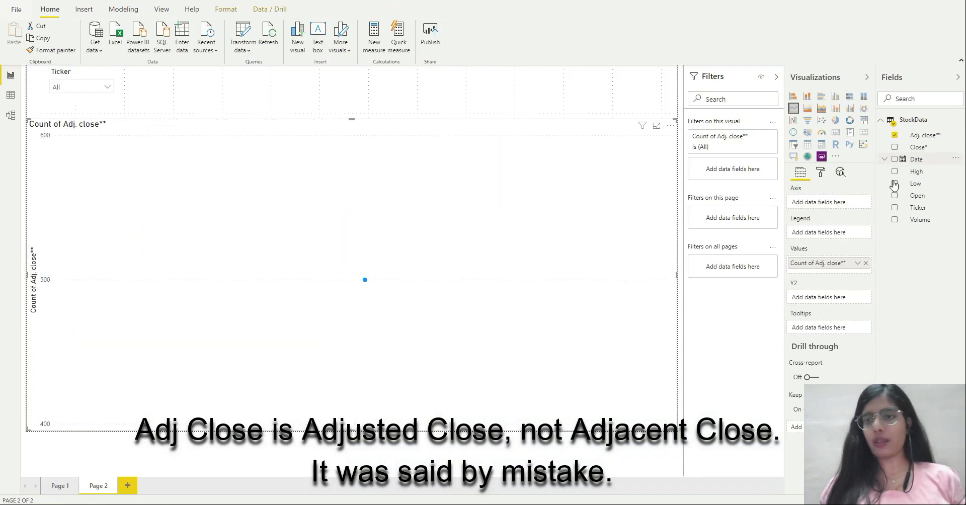
left_click_drag(885, 193, 833, 206)
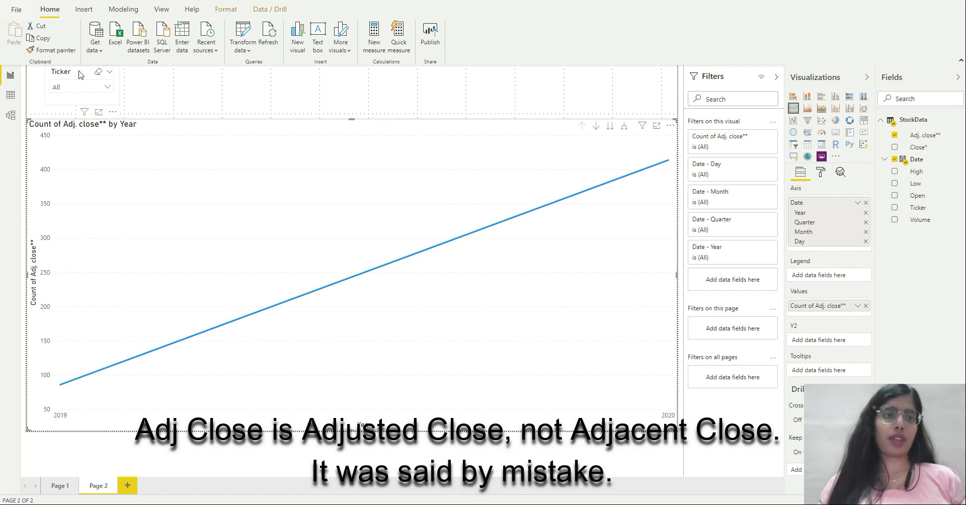
left_click_drag(79, 74, 352, 59)
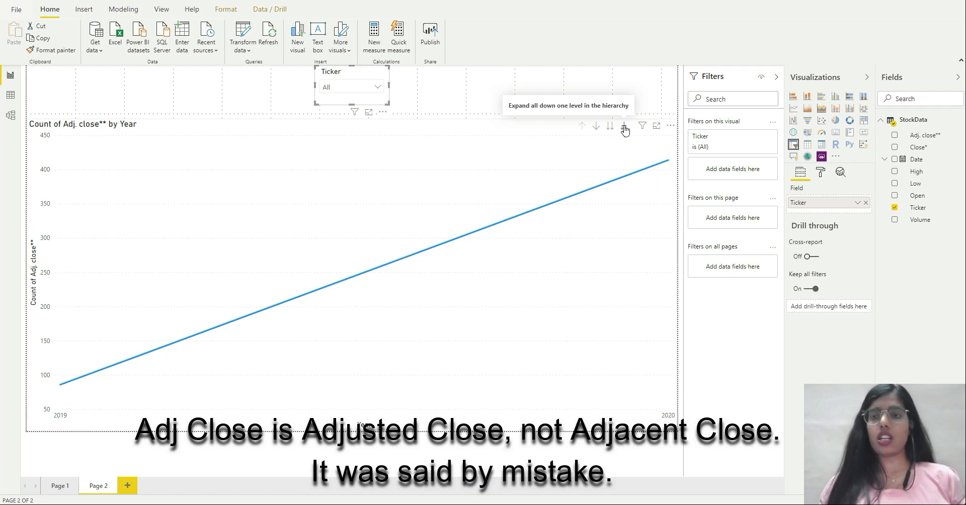
Expand the line chart's axis down one level to Year and Quarter
left_click(538, 140)
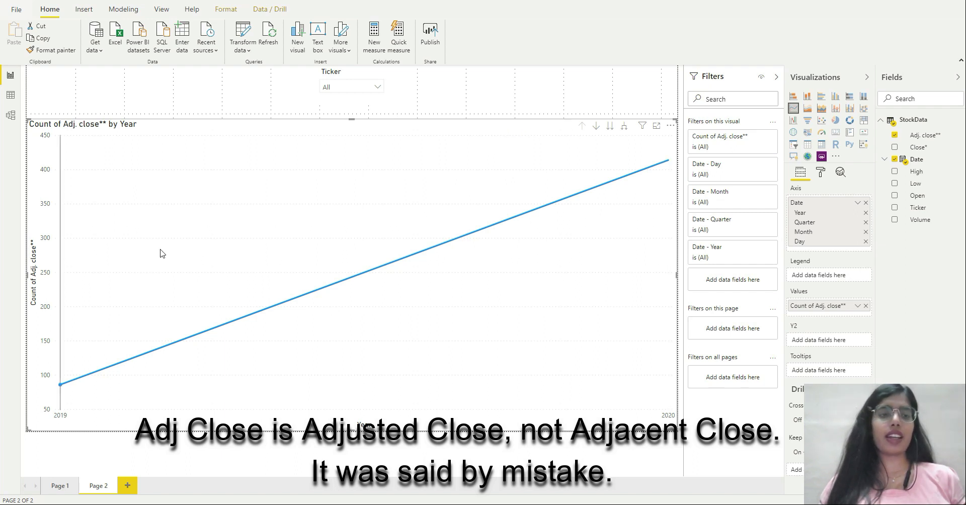
mouse_move(161, 253)
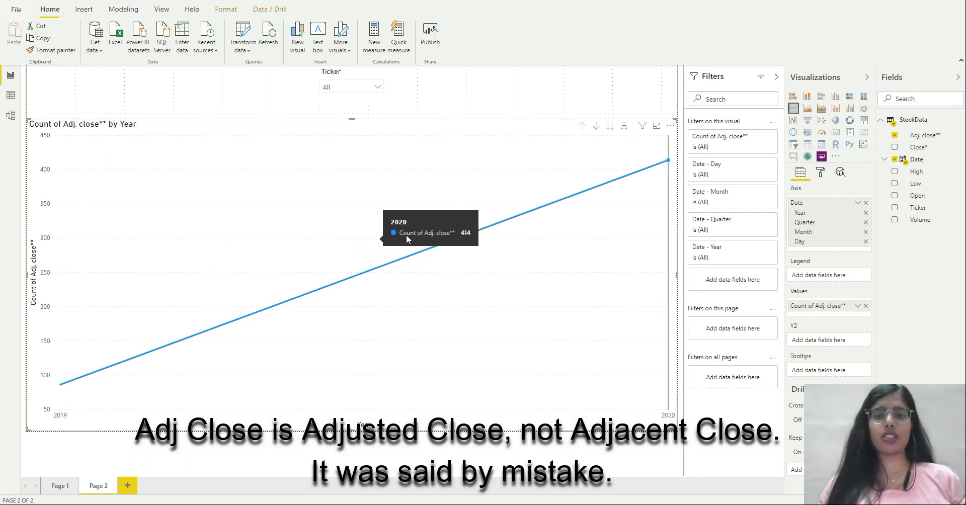
mouse_move(611, 237)
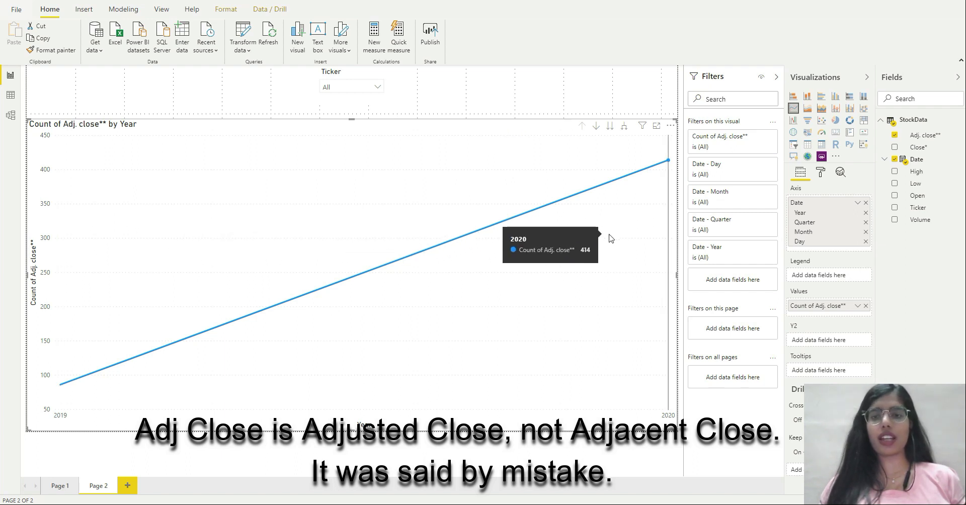
left_click(625, 126)
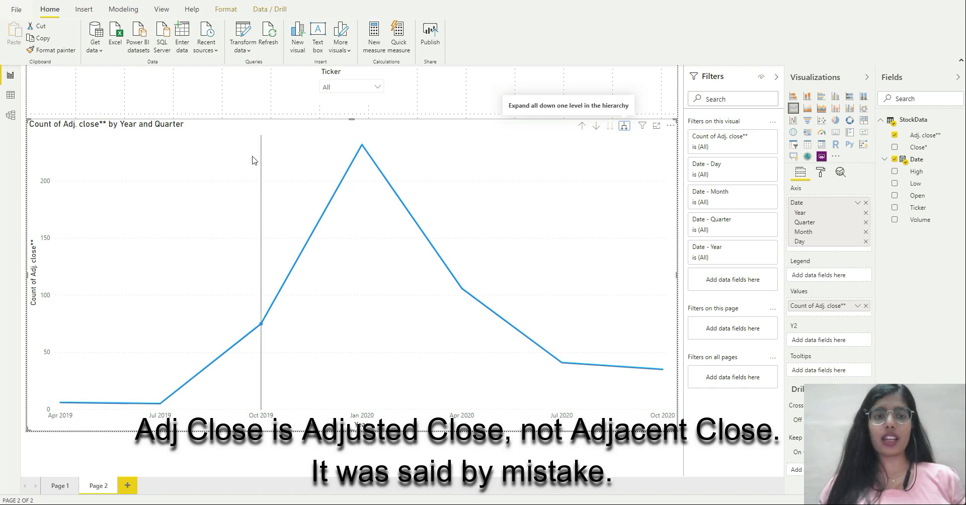
Open the options menu for the chart's Count of Adj. close value field
mouse_move(223, 164)
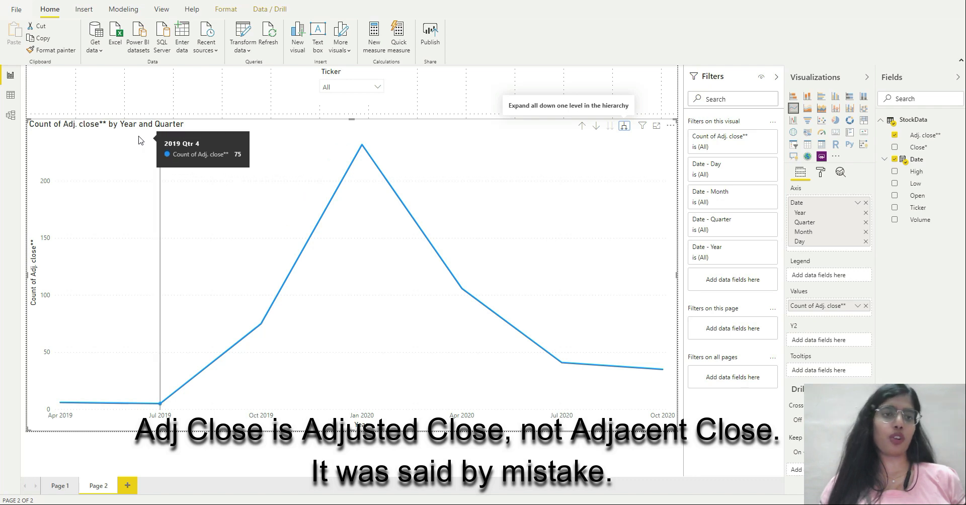
mouse_move(358, 151)
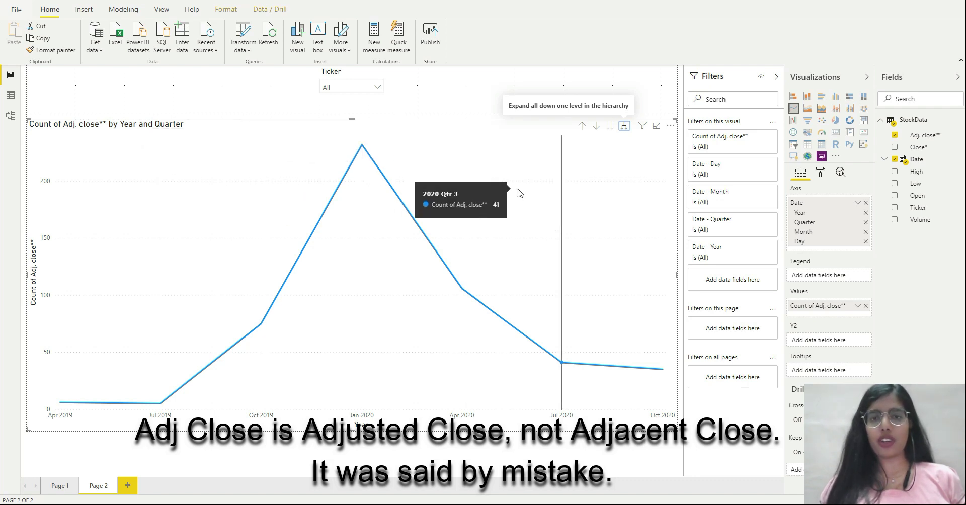
left_click(858, 307)
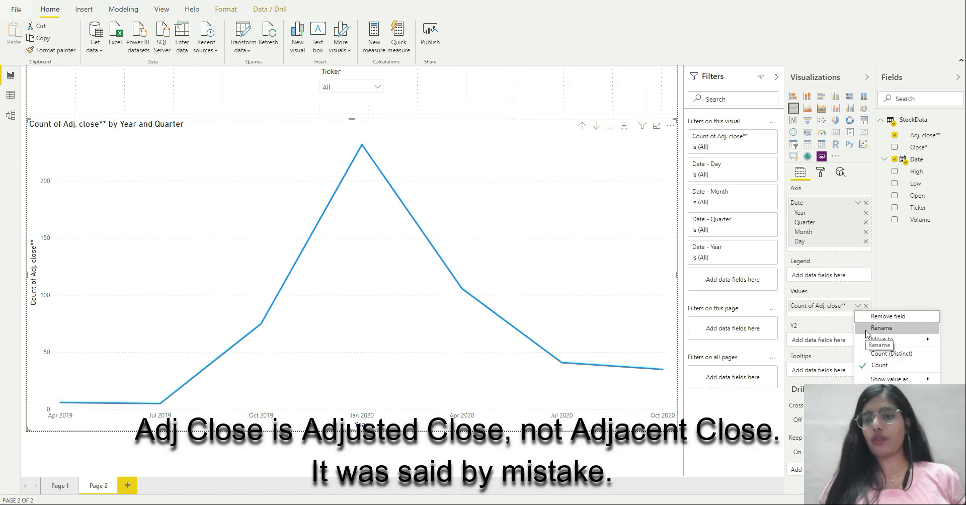
mouse_move(853, 339)
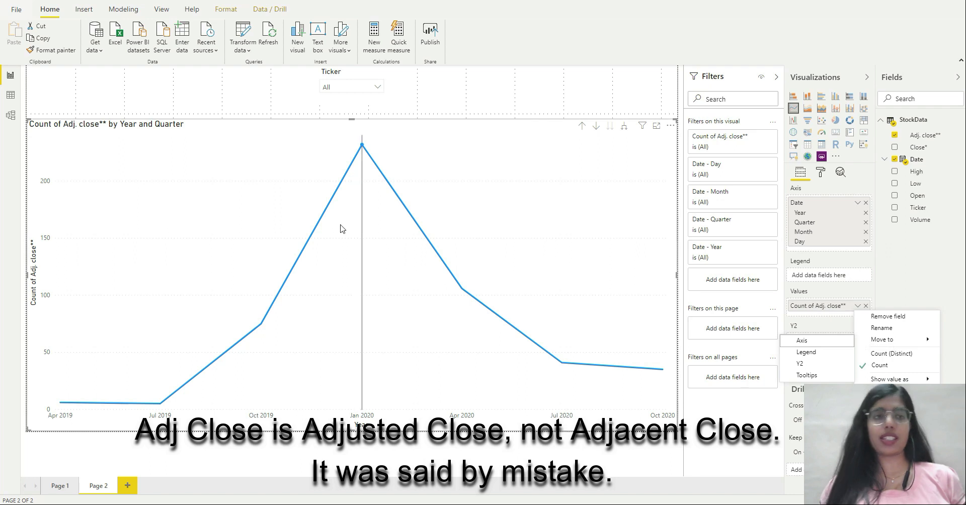
left_click(10, 96)
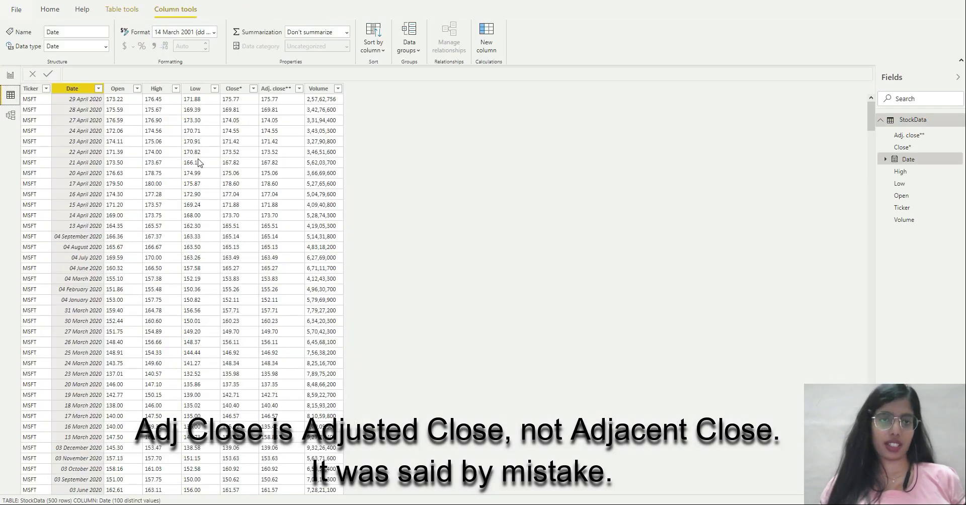
left_click(276, 91)
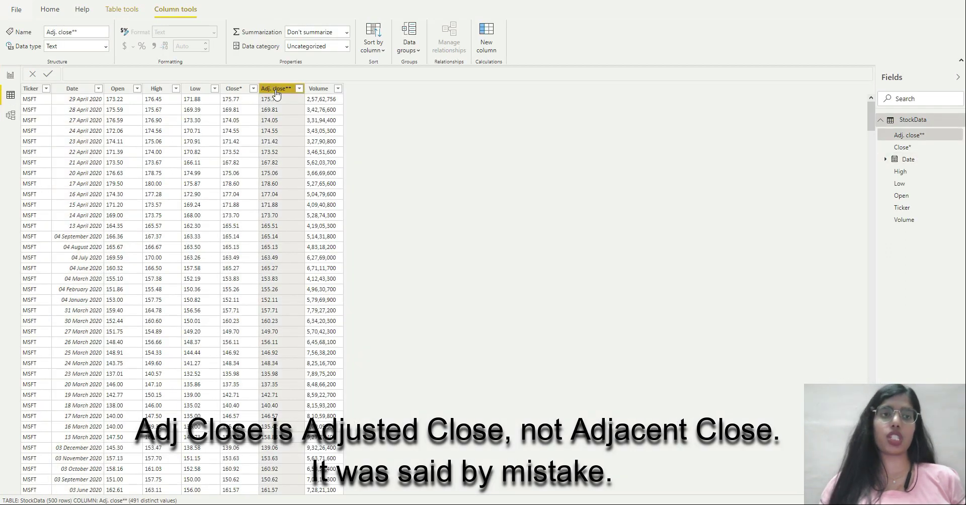
left_click(107, 49)
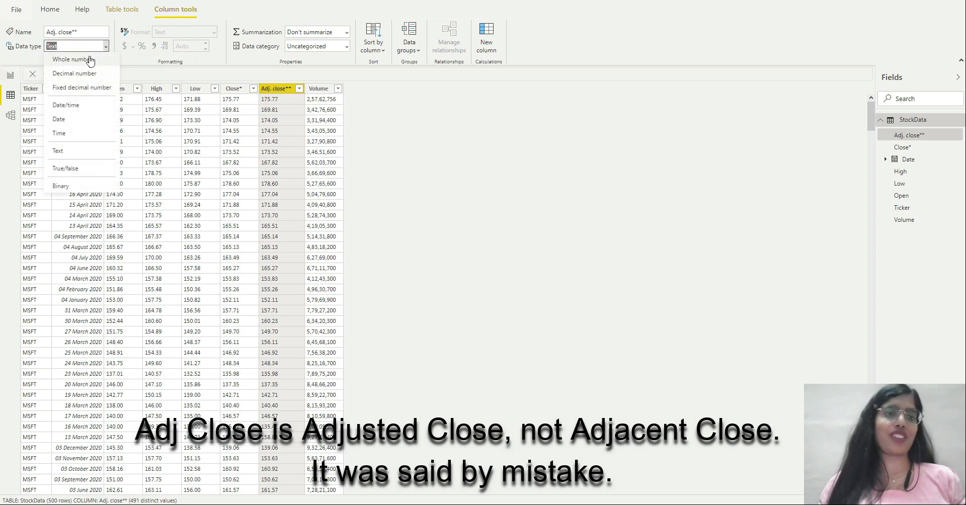
left_click(83, 74)
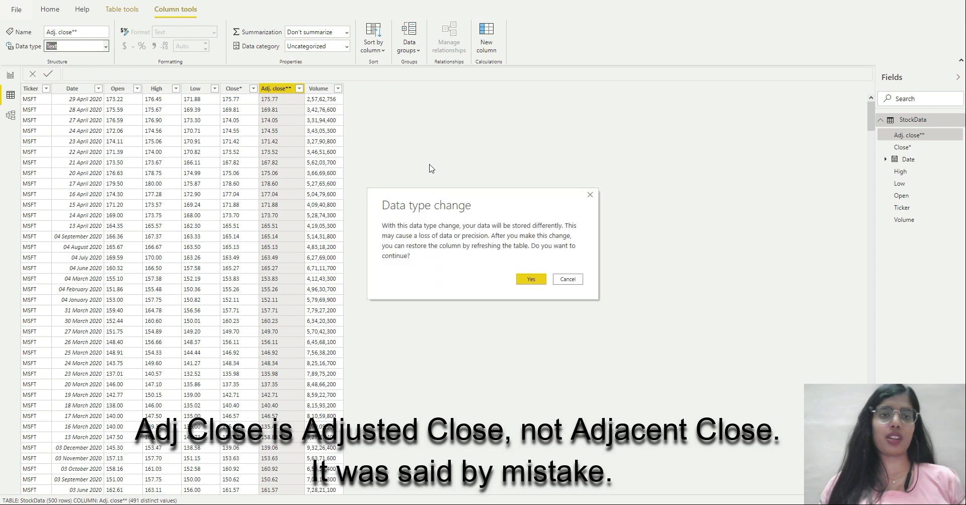
left_click(532, 281)
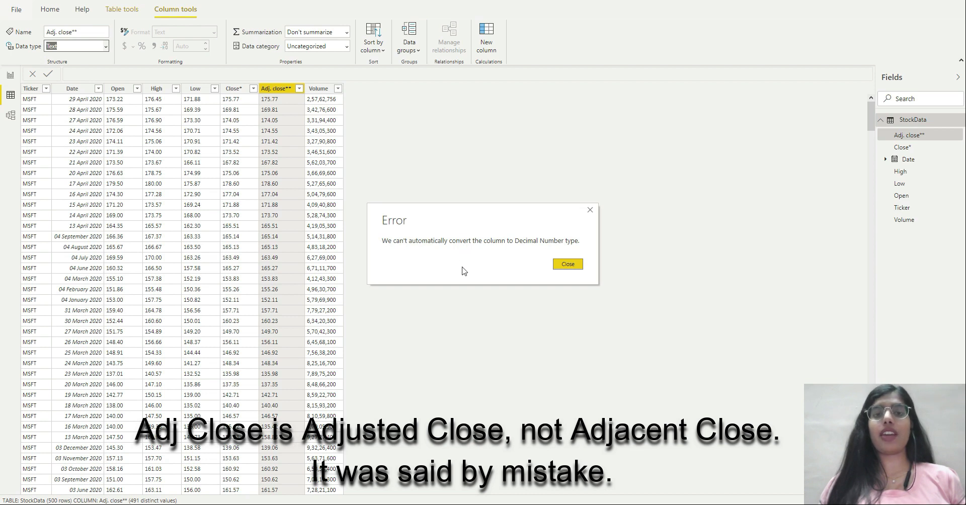
left_click(568, 265)
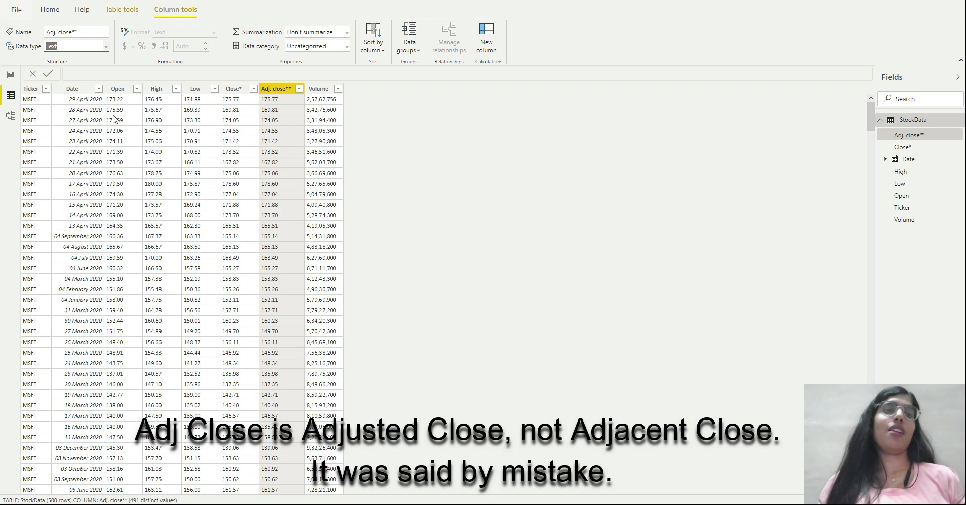
Filter the StockData query's Adj. close column to exclude the 0.791 Dividend rows
left_click(50, 9)
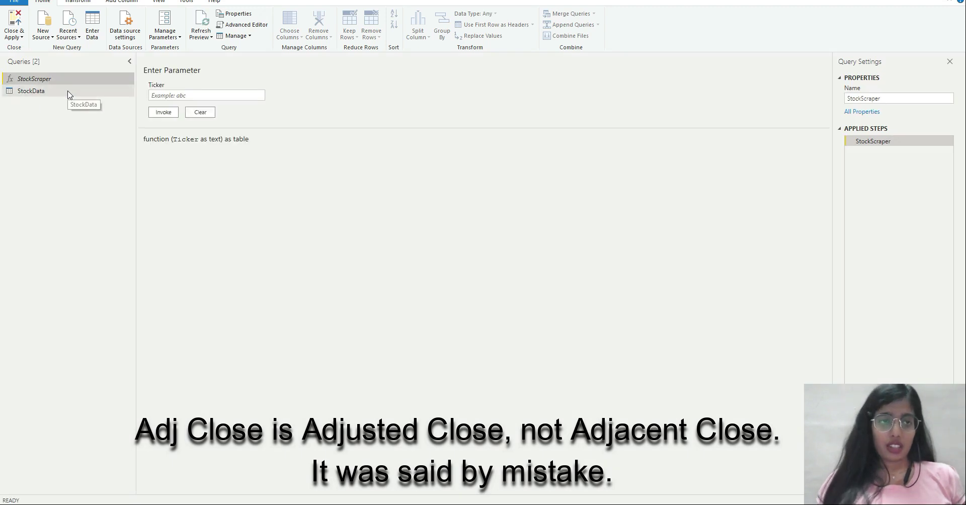
left_click(71, 91)
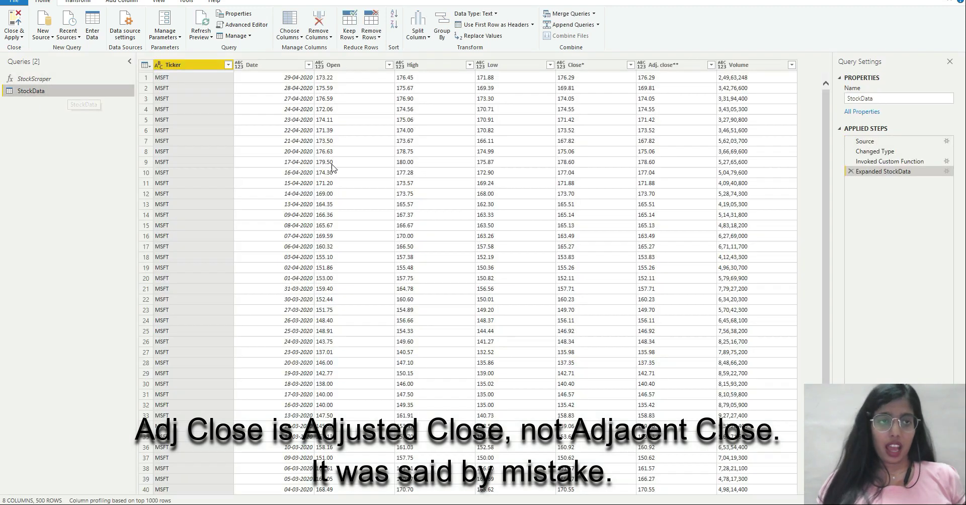
left_click(665, 65)
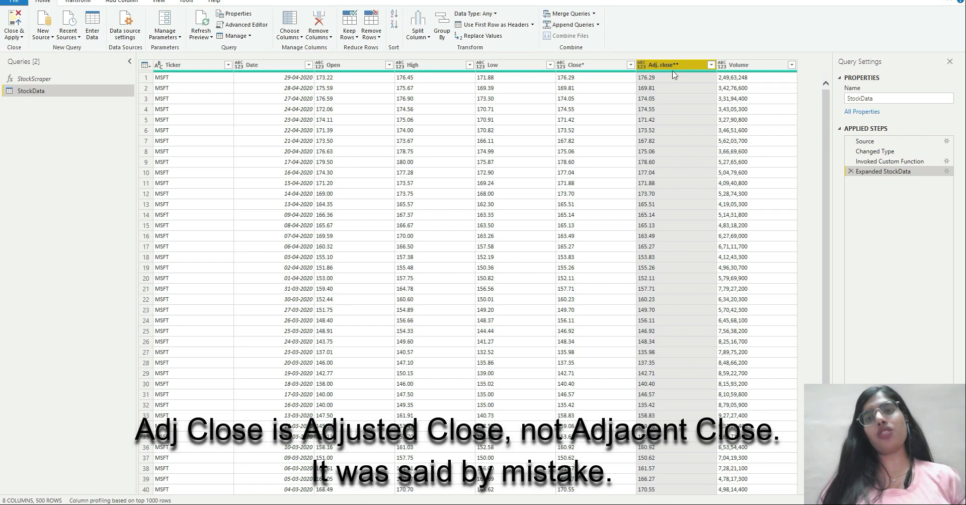
left_click(711, 65)
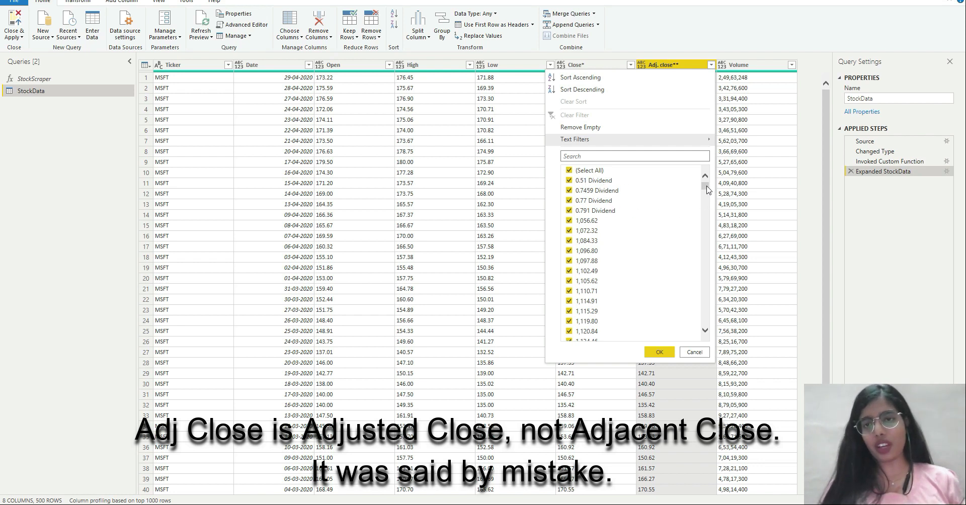
mouse_move(707, 187)
left_mouse_down()
mouse_move(706, 312)
mouse_move(696, 177)
left_mouse_up()
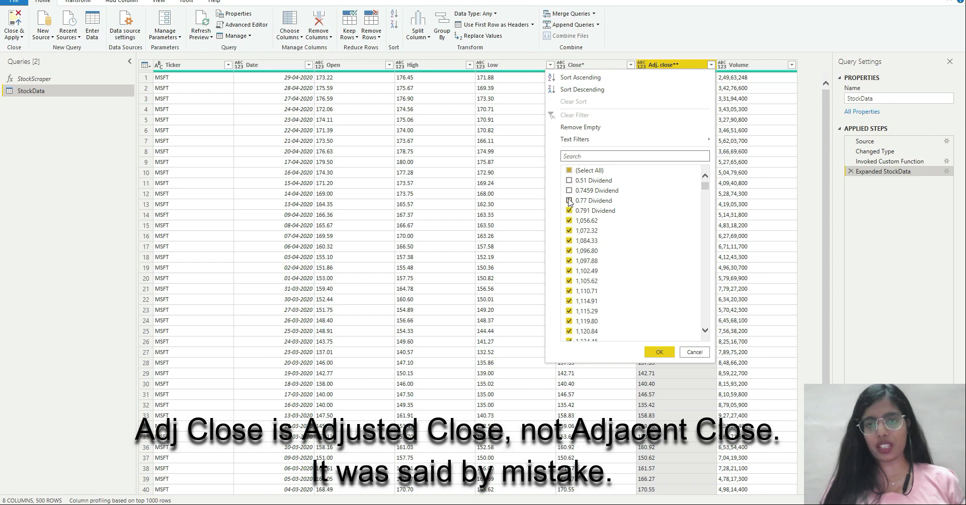
left_click(569, 210)
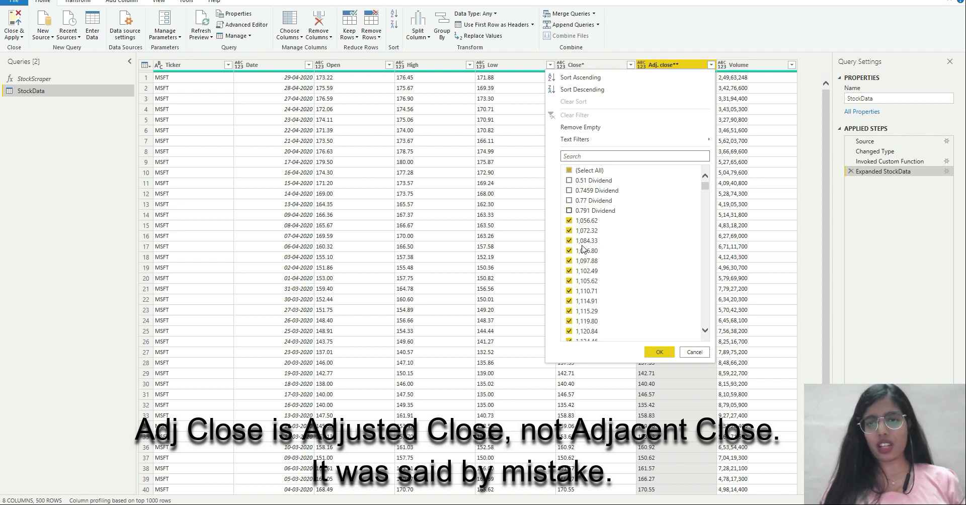
left_click(660, 352)
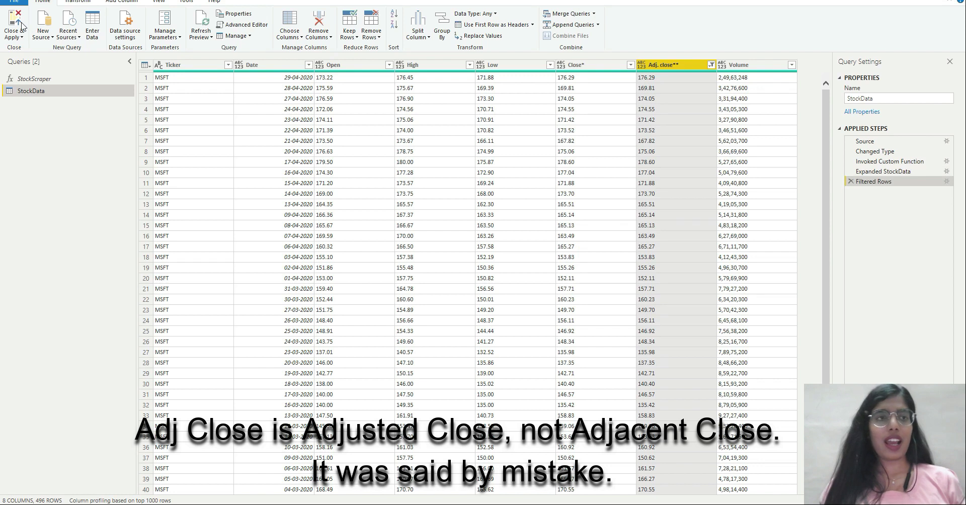
Change the Adj. close column's data type to Decimal Number
left_click(81, 1)
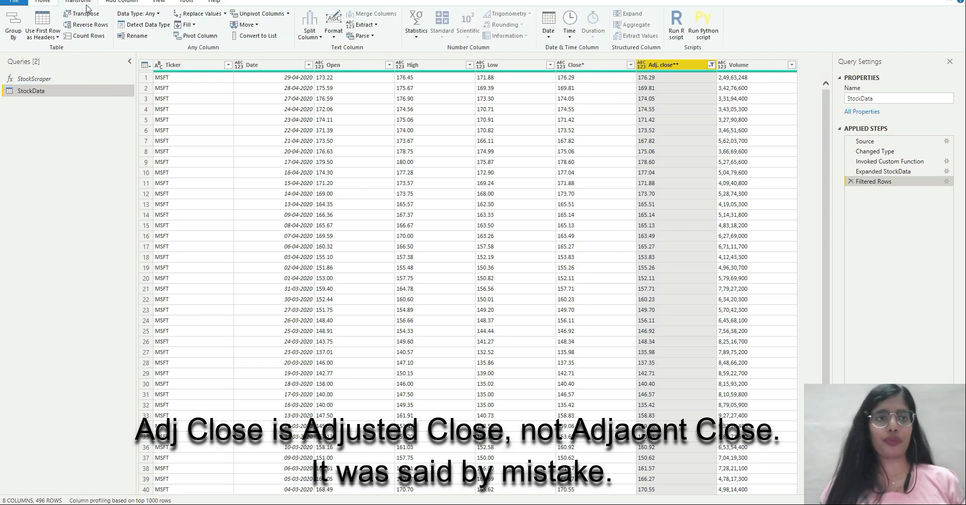
left_click(157, 14)
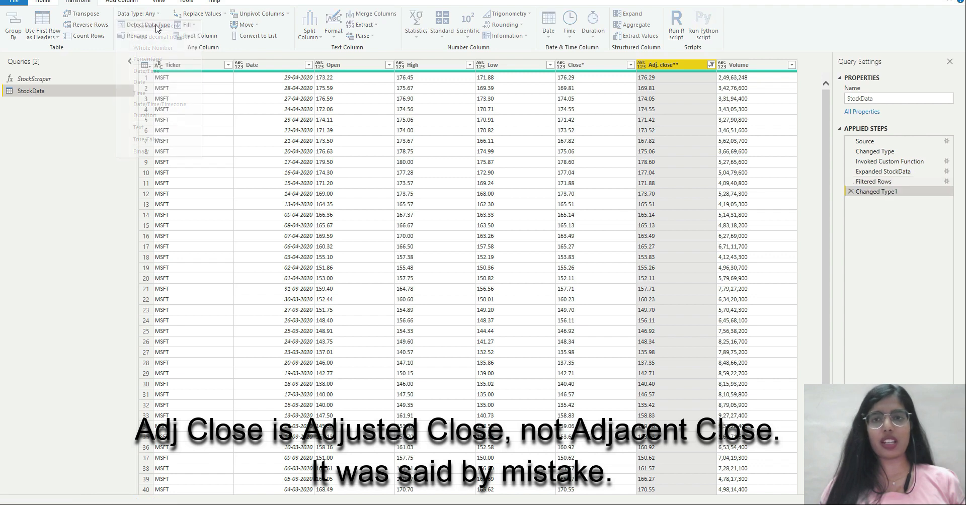
left_click(157, 26)
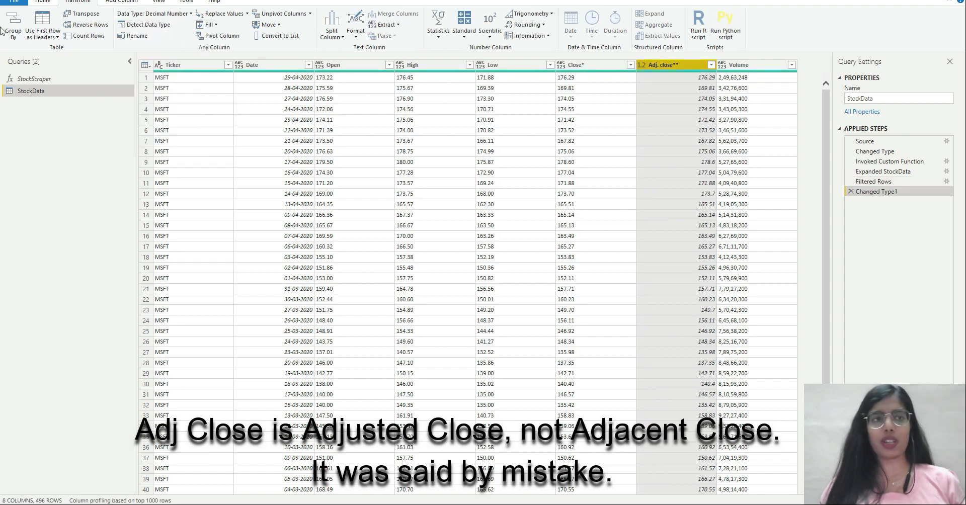
Check the data types of the Open, High, Low, Close* and Volume columns
left_click(40, 3)
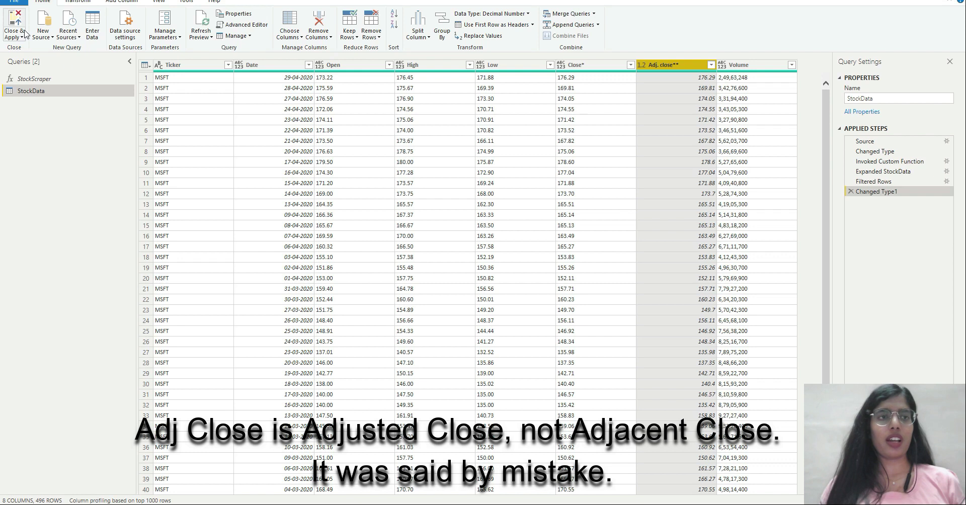
left_click(344, 75)
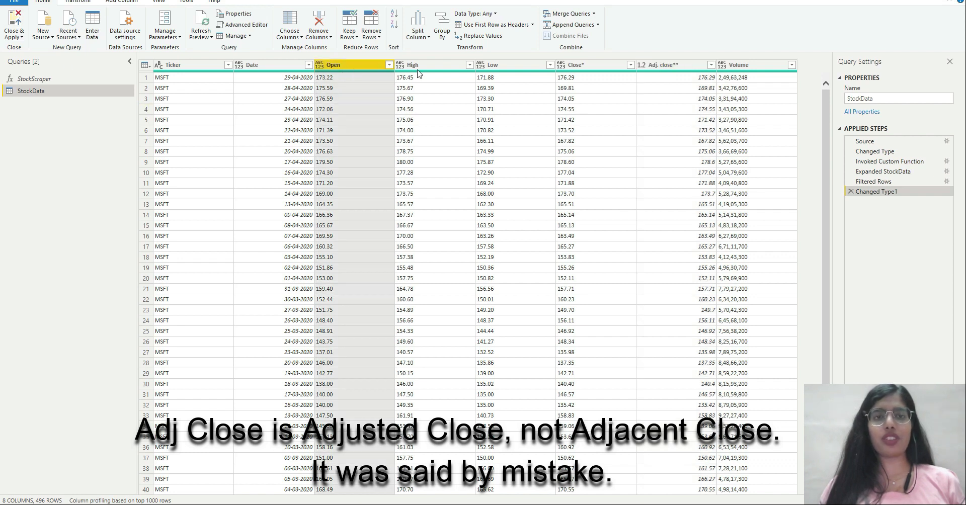
left_click(420, 75)
left_click(529, 72)
left_click(587, 72)
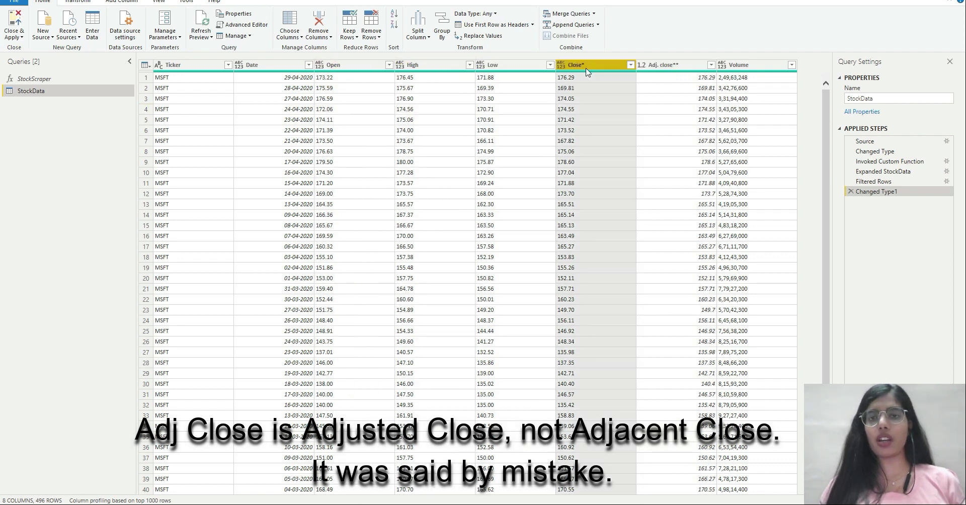
left_click(739, 71)
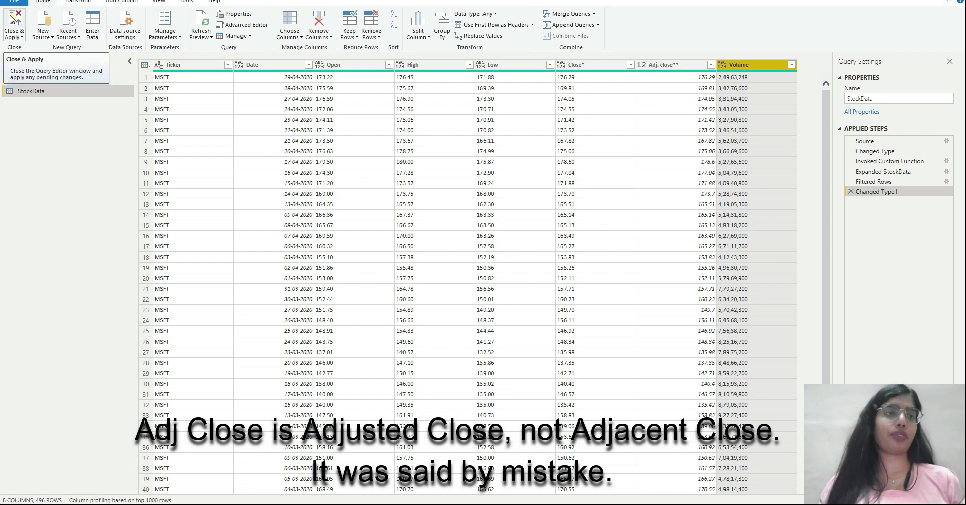
Close the query editor and apply the cleaned StockData query, loading 496 rows
left_click(11, 19)
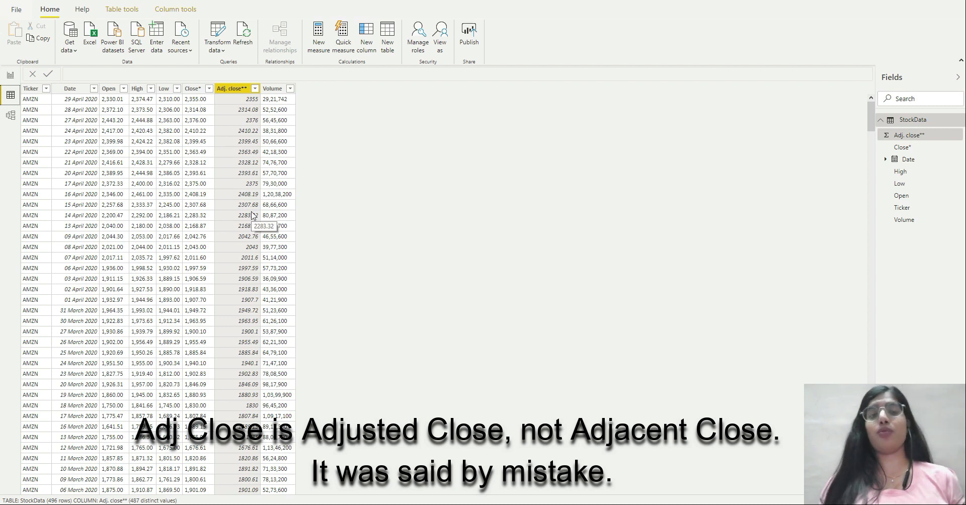
On the report page, change the chart's Adj. close value from Count to Sum
left_click(11, 75)
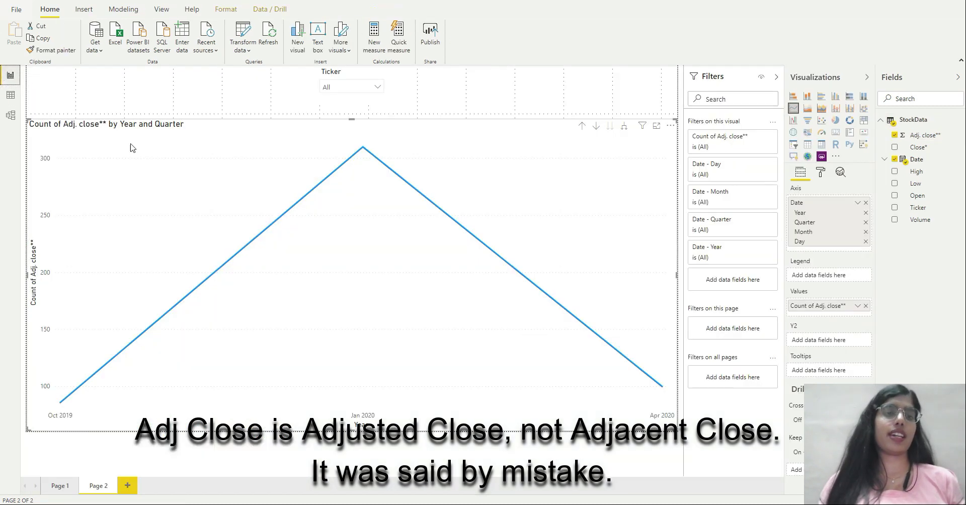
left_click(858, 306)
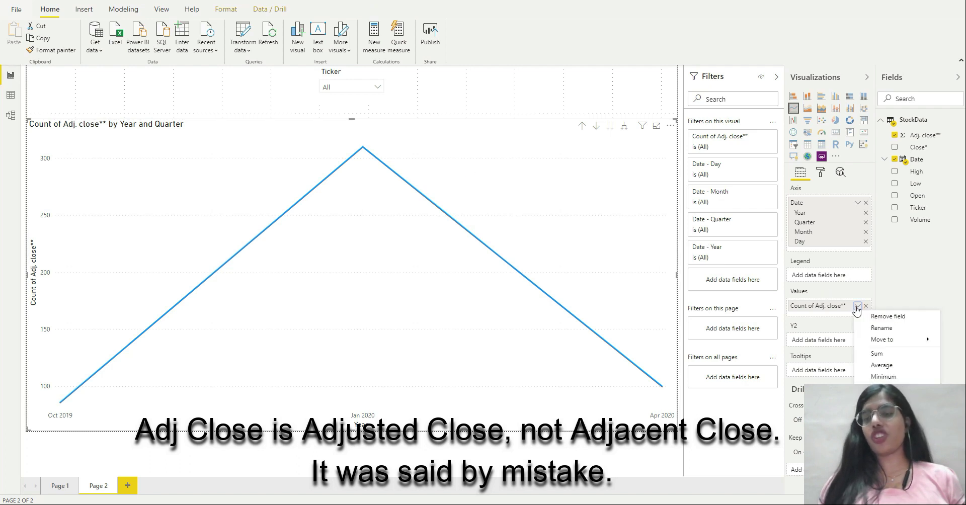
left_click(876, 354)
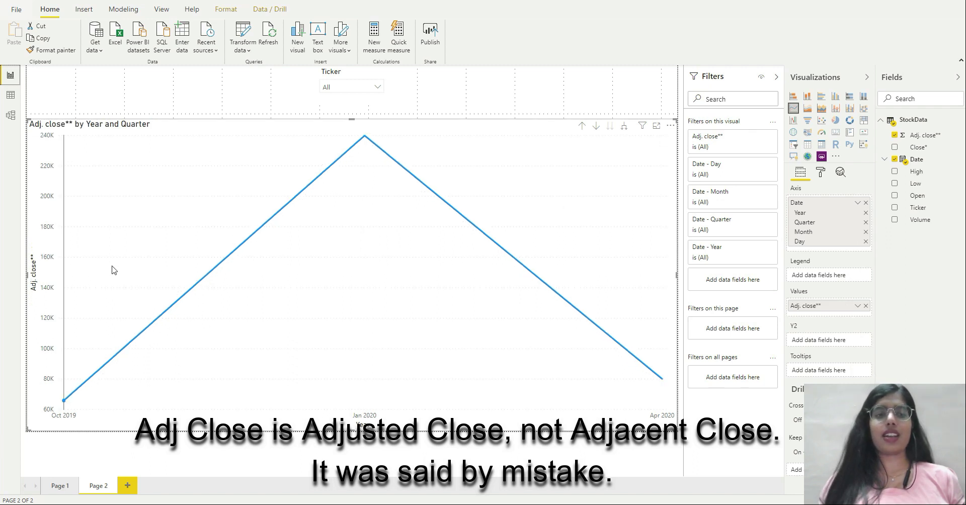
Drill the chart up to Year, then expand it through Quarter and Month down to Day
left_click(581, 126)
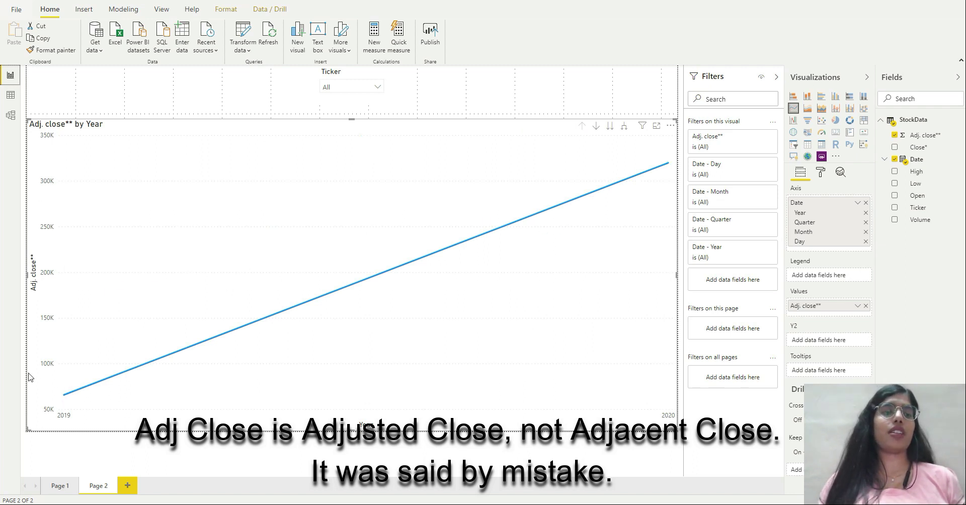
left_click(625, 129)
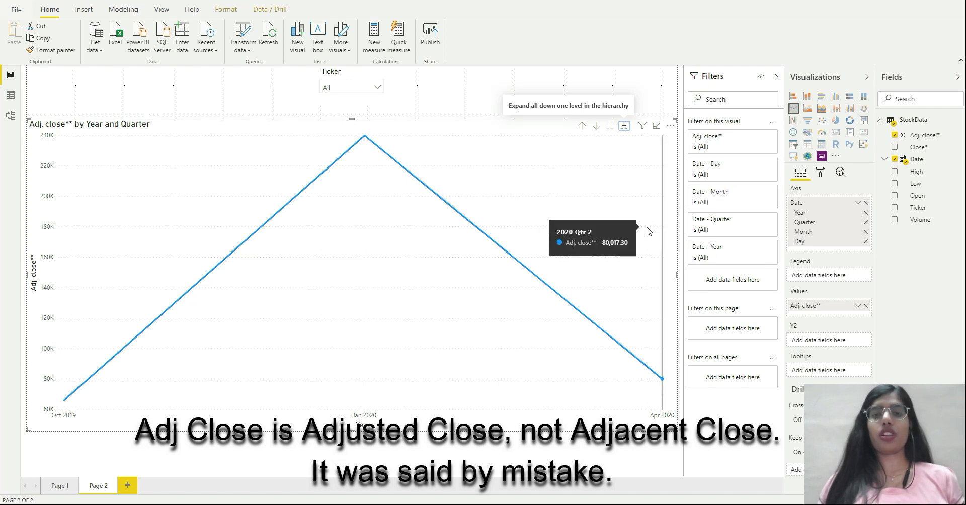
left_click(624, 127)
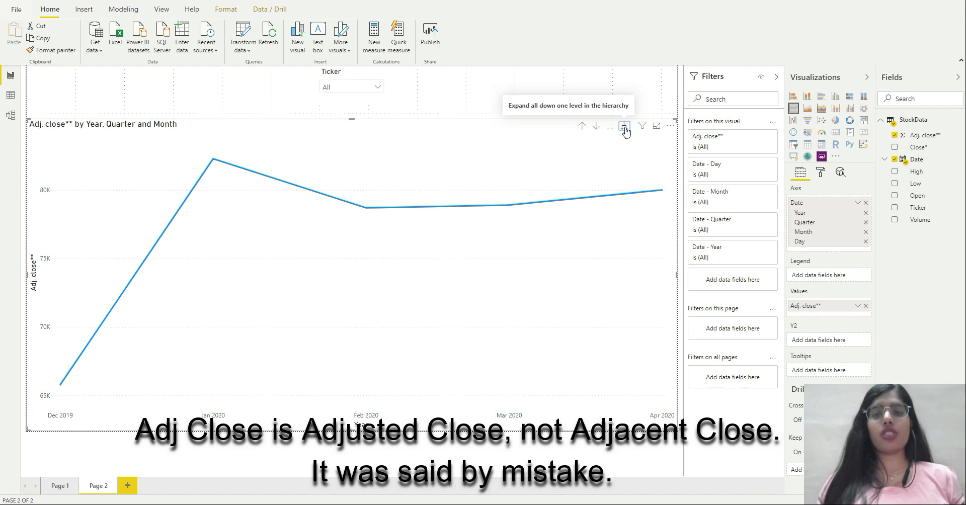
left_click(624, 127)
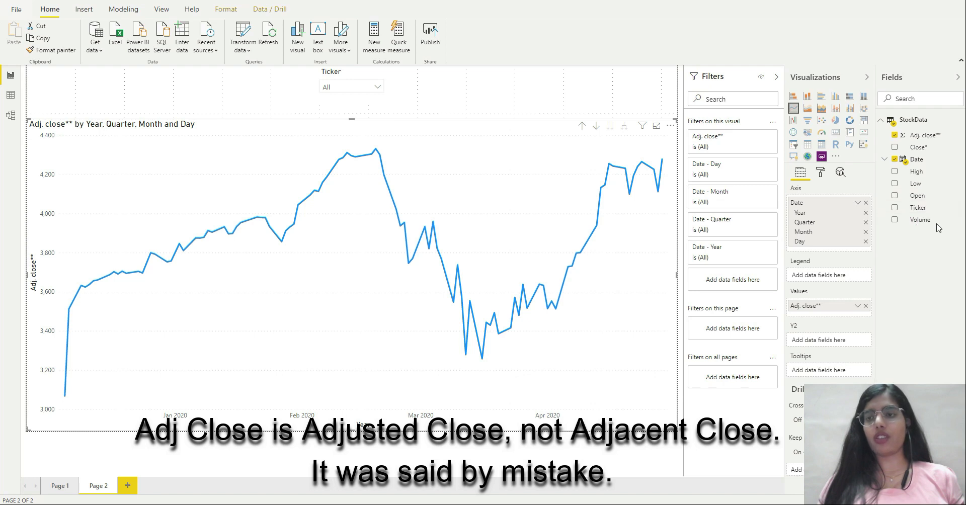
Add the Ticker field to the line chart's Legend, giving separate lines for AAPL, AMZN, GOOG, MSFT and PG
left_click_drag(924, 213, 834, 278)
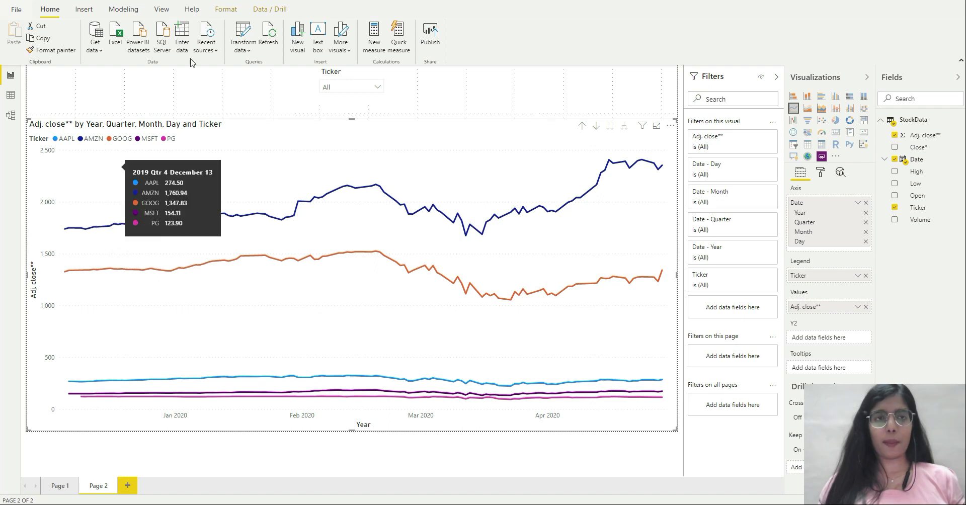
Show AAPL, AMZN, GOOG, MSFT, then PG alone in the Ticker slicer, ending on PG
left_click(360, 89)
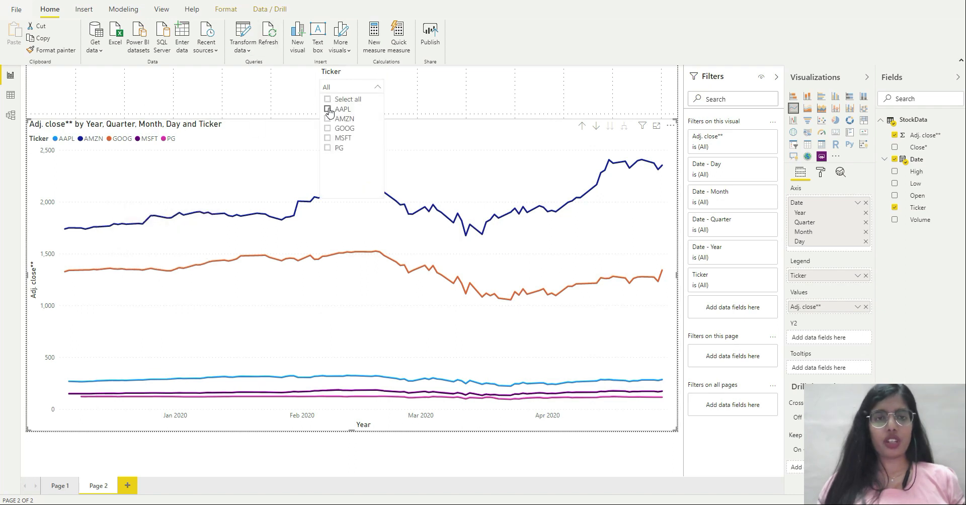
left_click(328, 109)
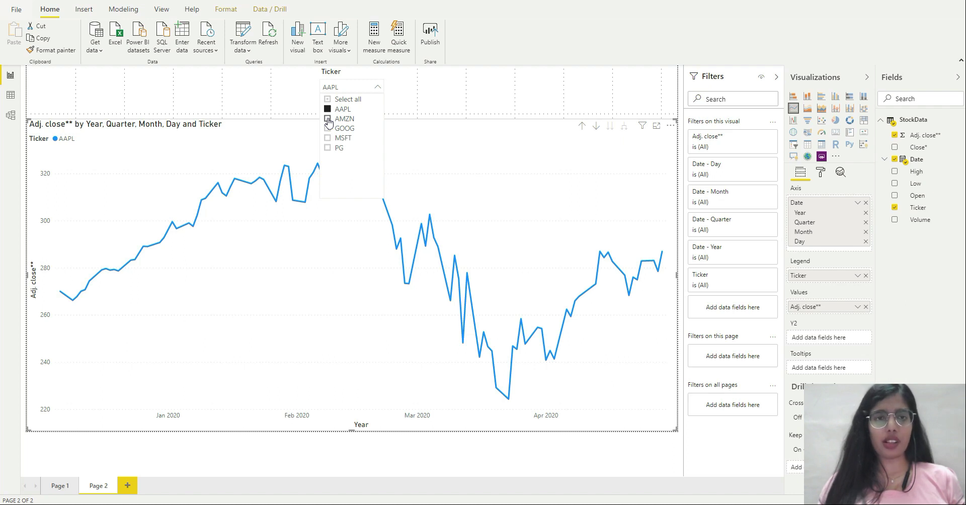
left_click(328, 119)
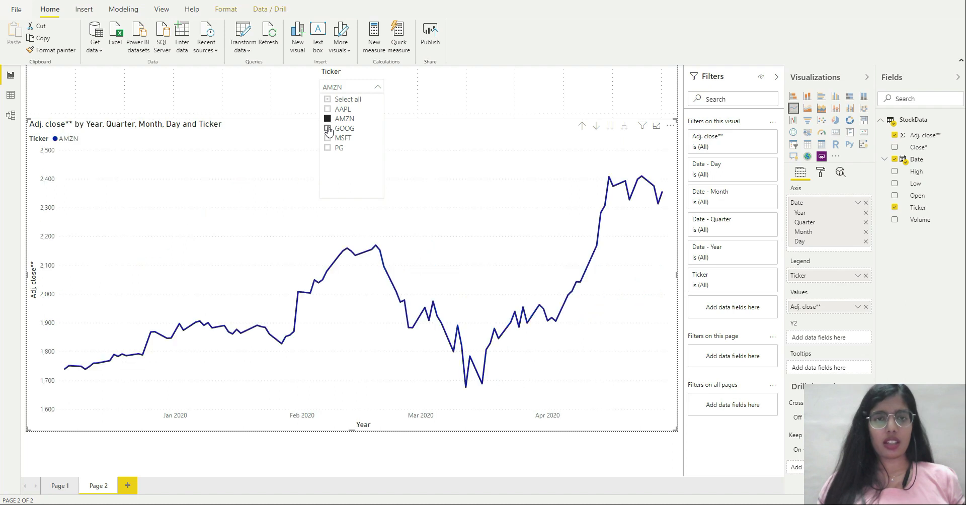
left_click(328, 129)
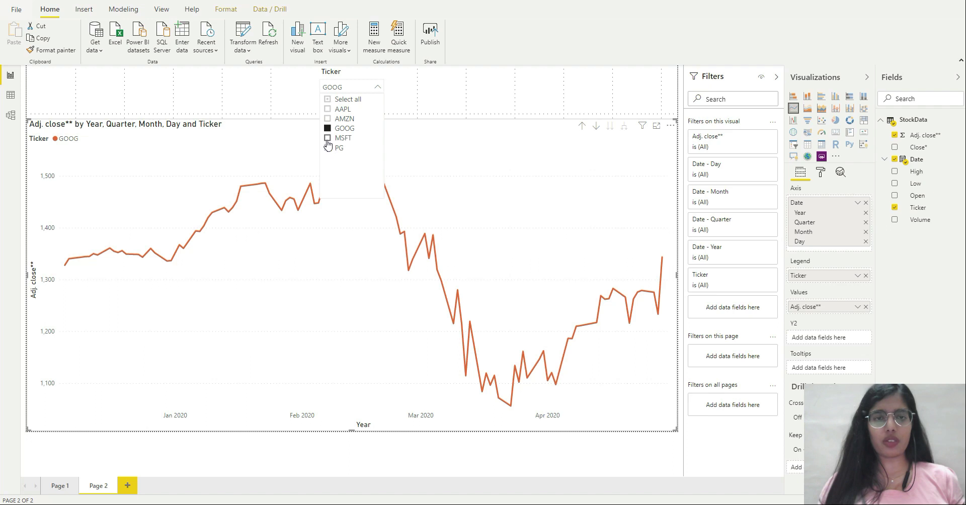
left_click(328, 139)
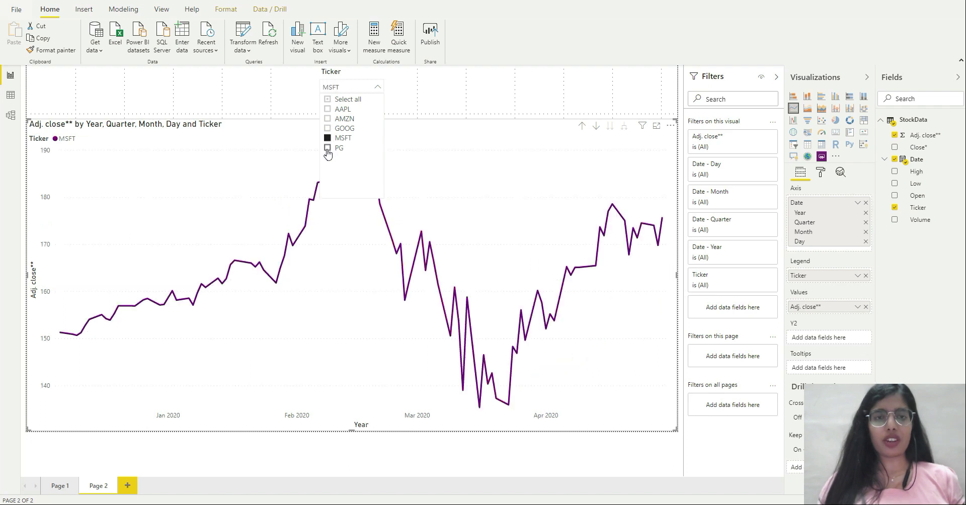
left_click(327, 149)
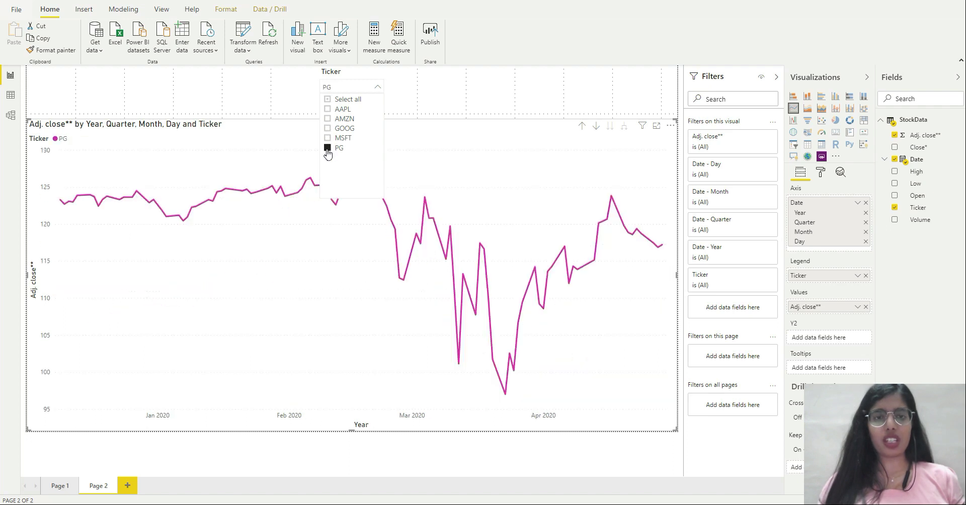
left_click(449, 129)
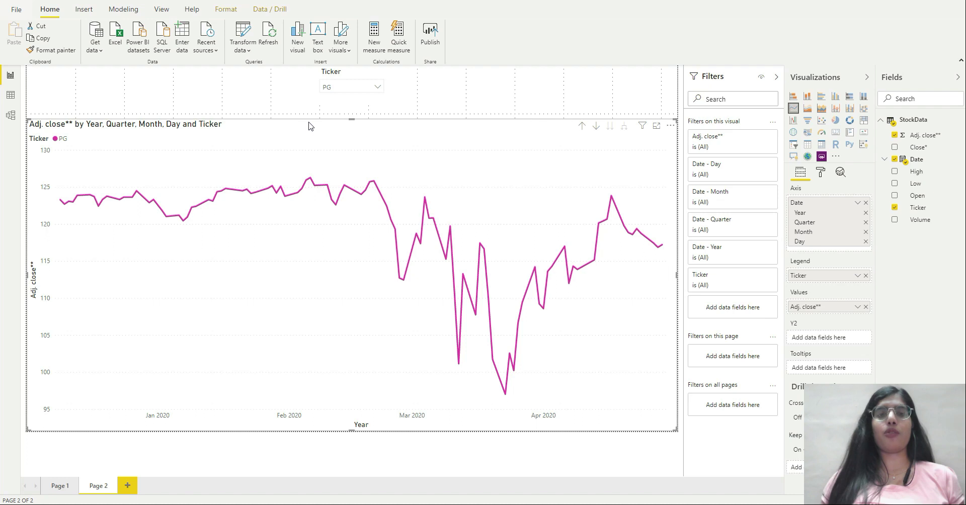
key("Escape")
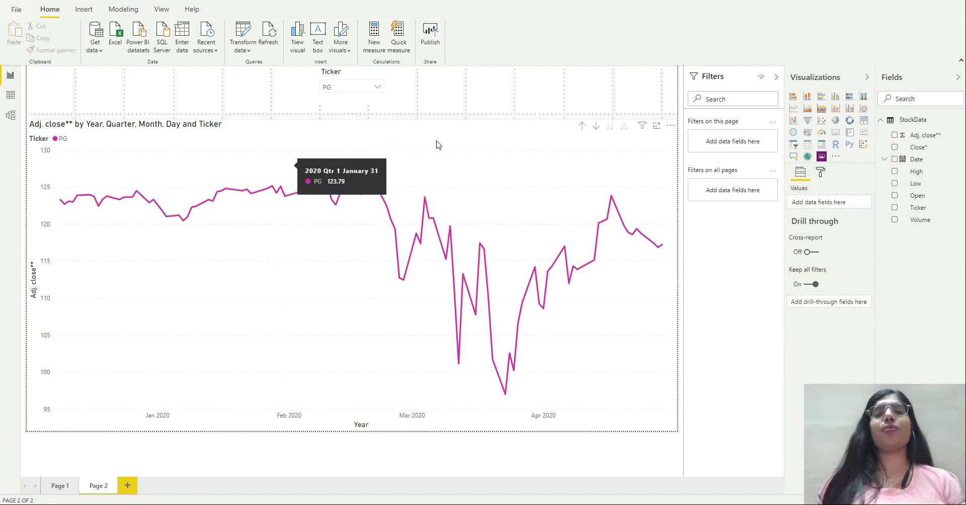